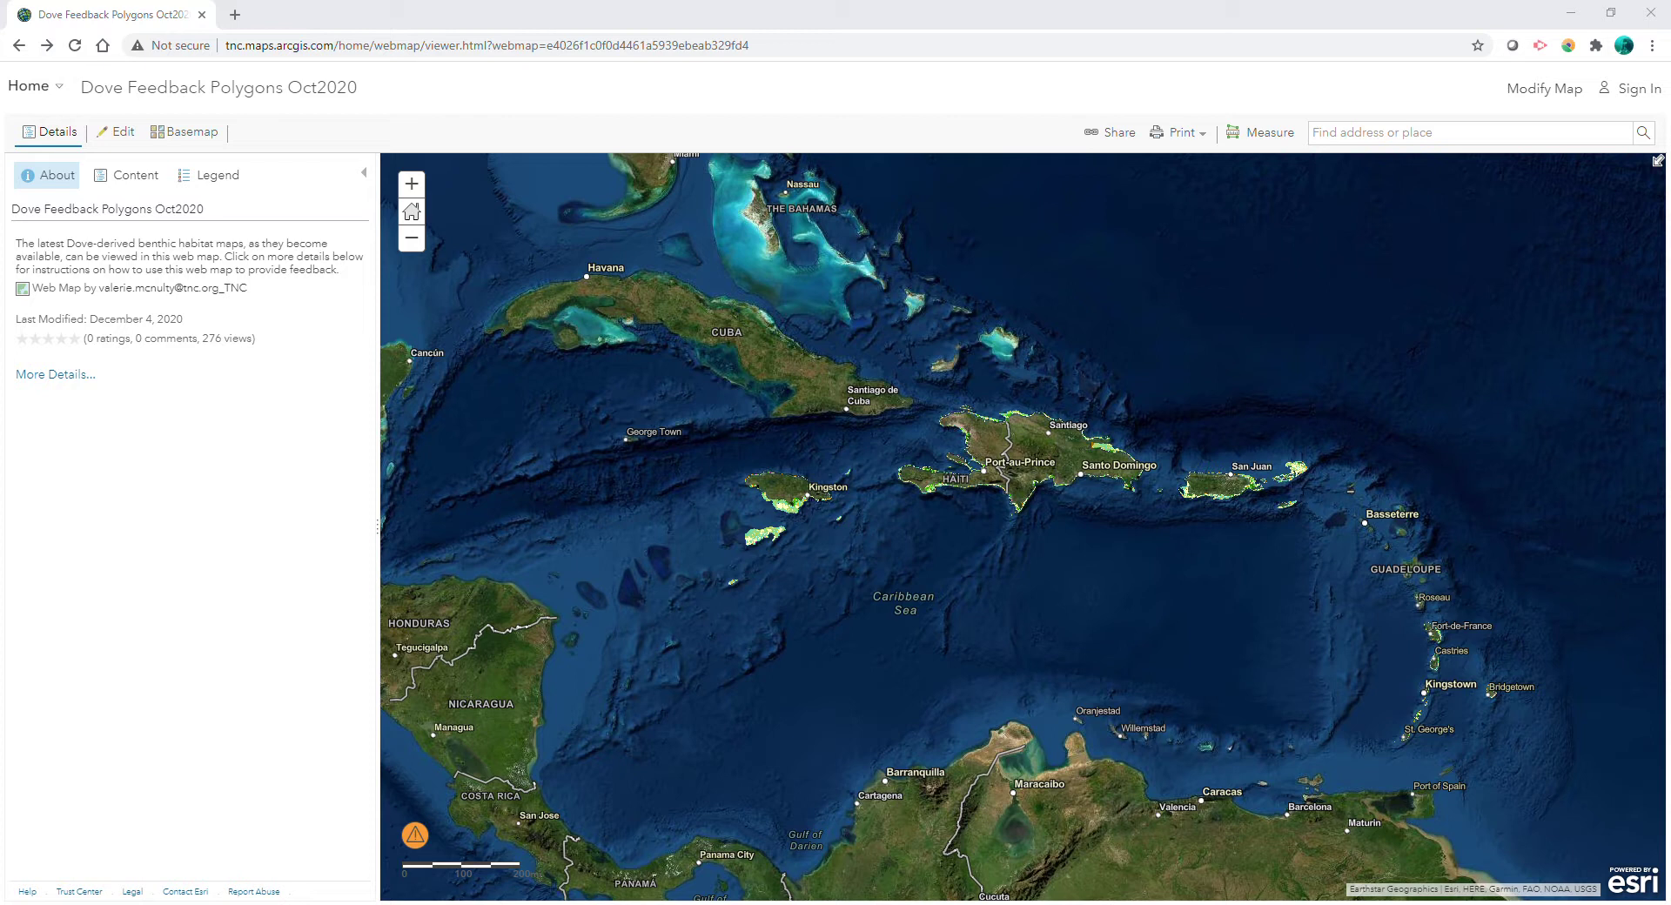
# Hide the Eastern Caribbean, Dominican Republic, Haiti and Puerto Rico habitat layers, leaving only the Jamaica layers.
pyautogui.click(207, 175)
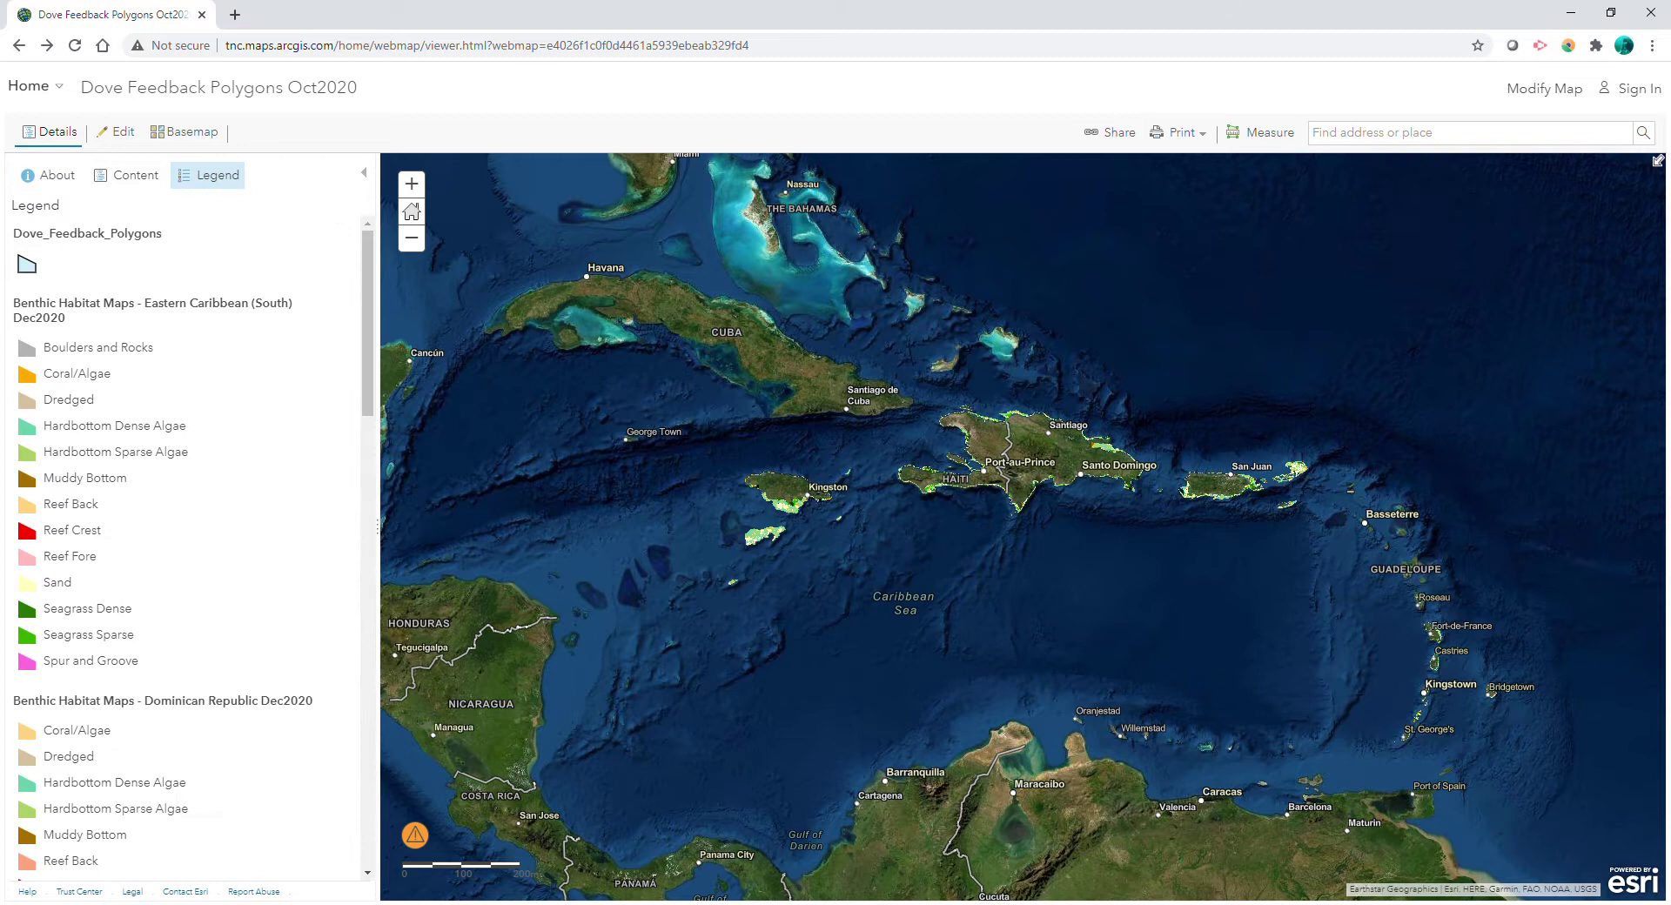
pyautogui.click(126, 175)
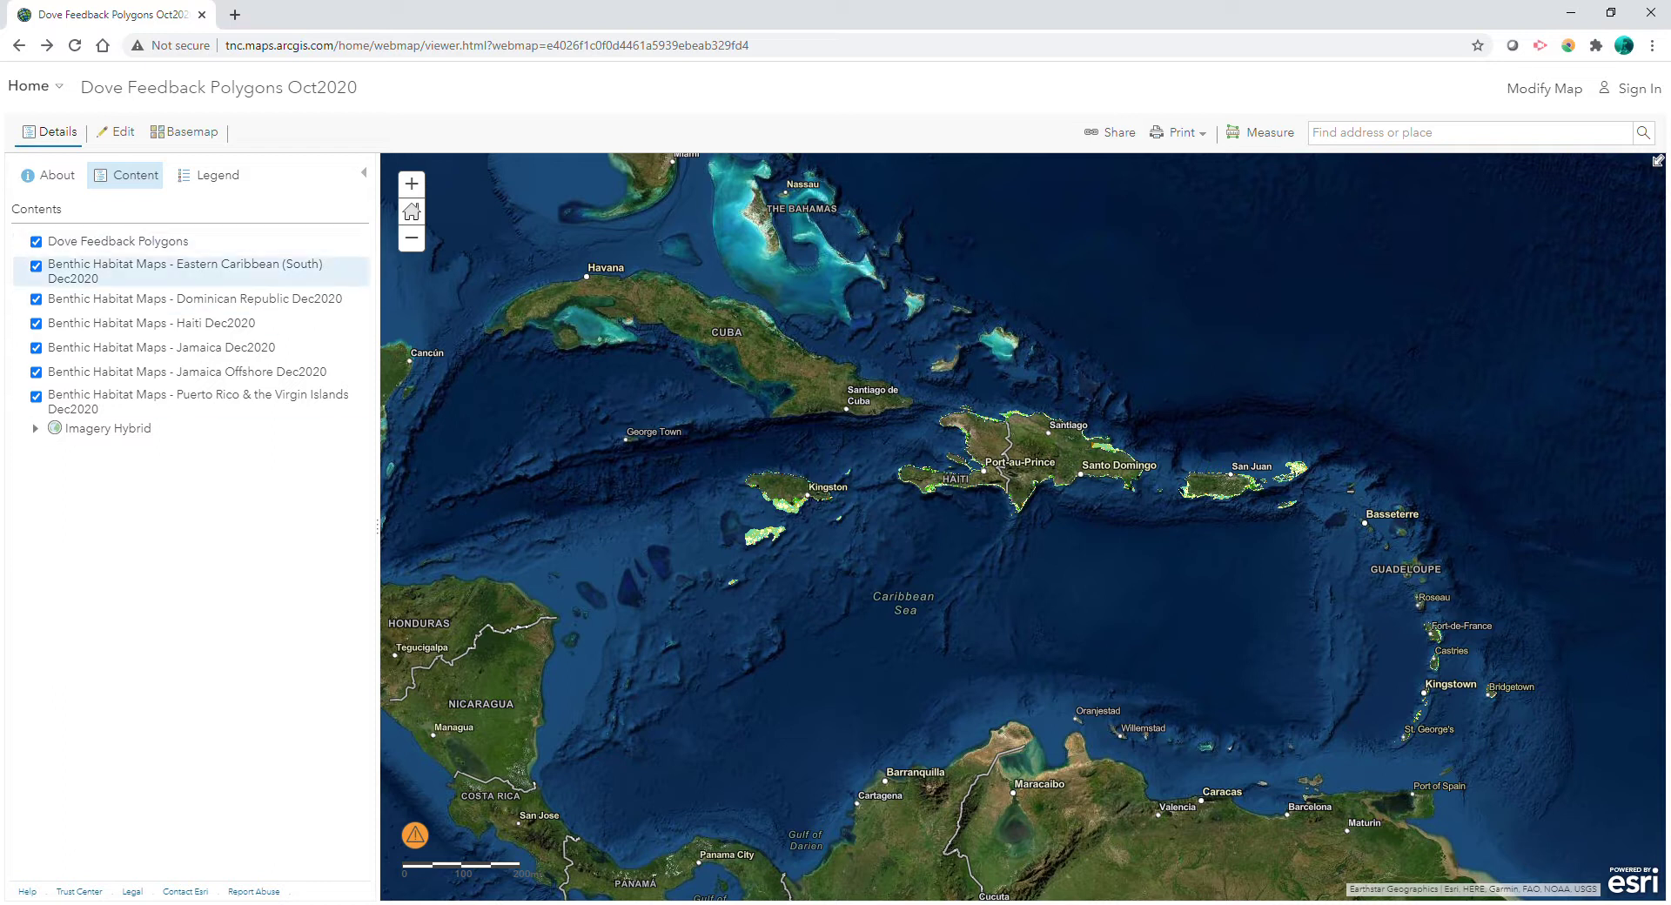
pyautogui.click(35, 266)
pyautogui.click(36, 299)
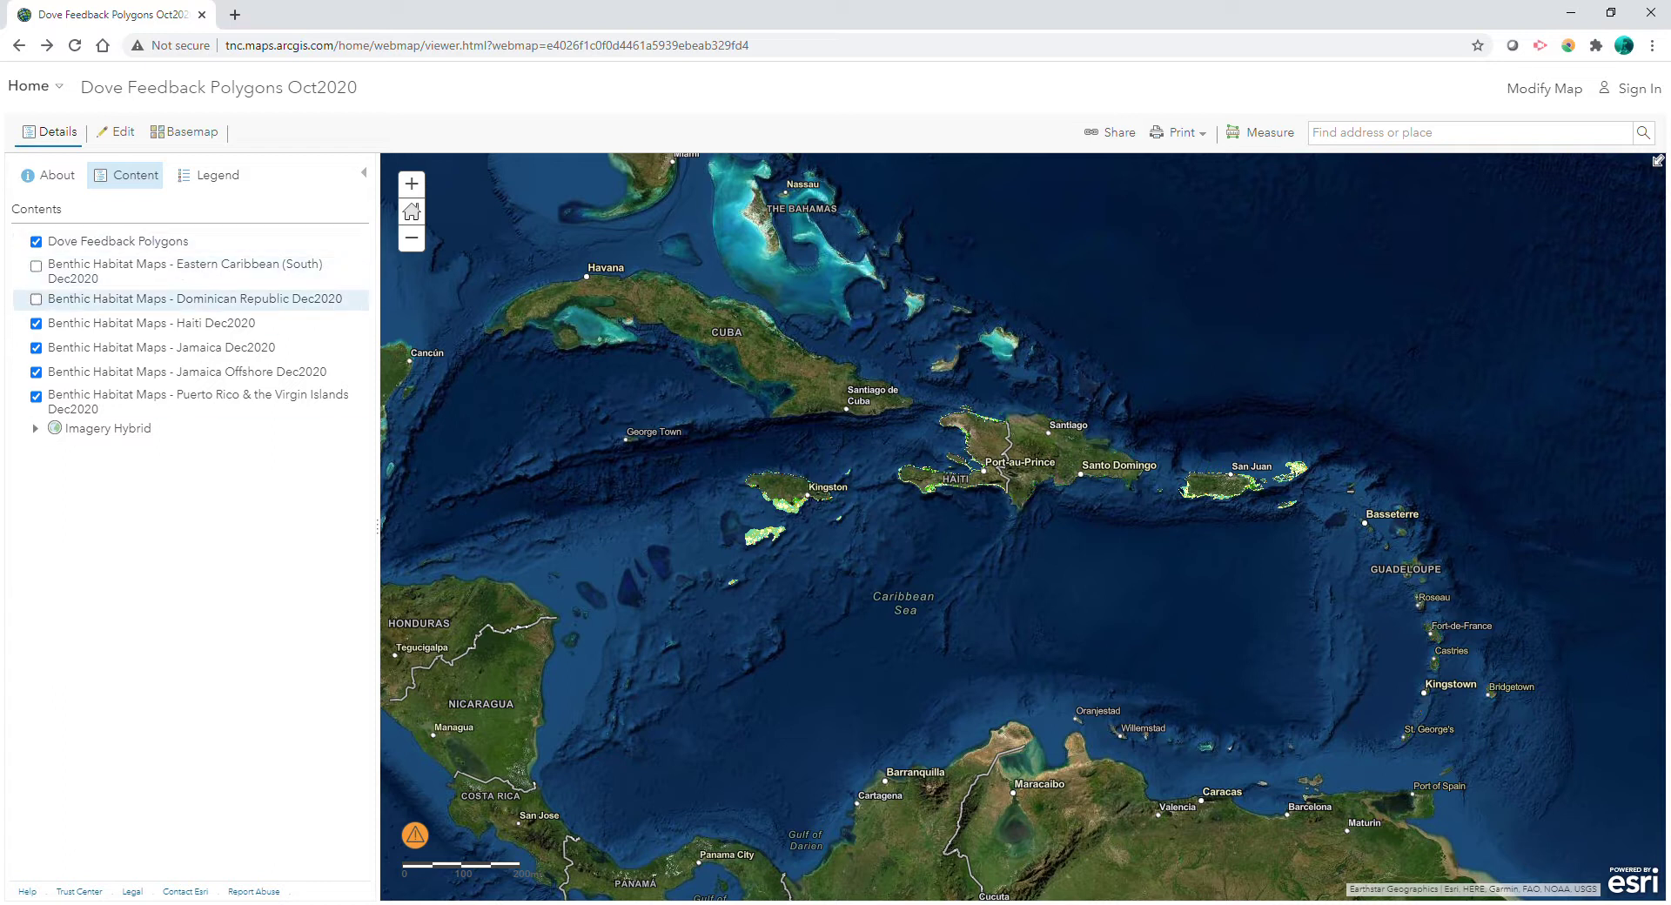
pyautogui.click(36, 323)
pyautogui.click(35, 396)
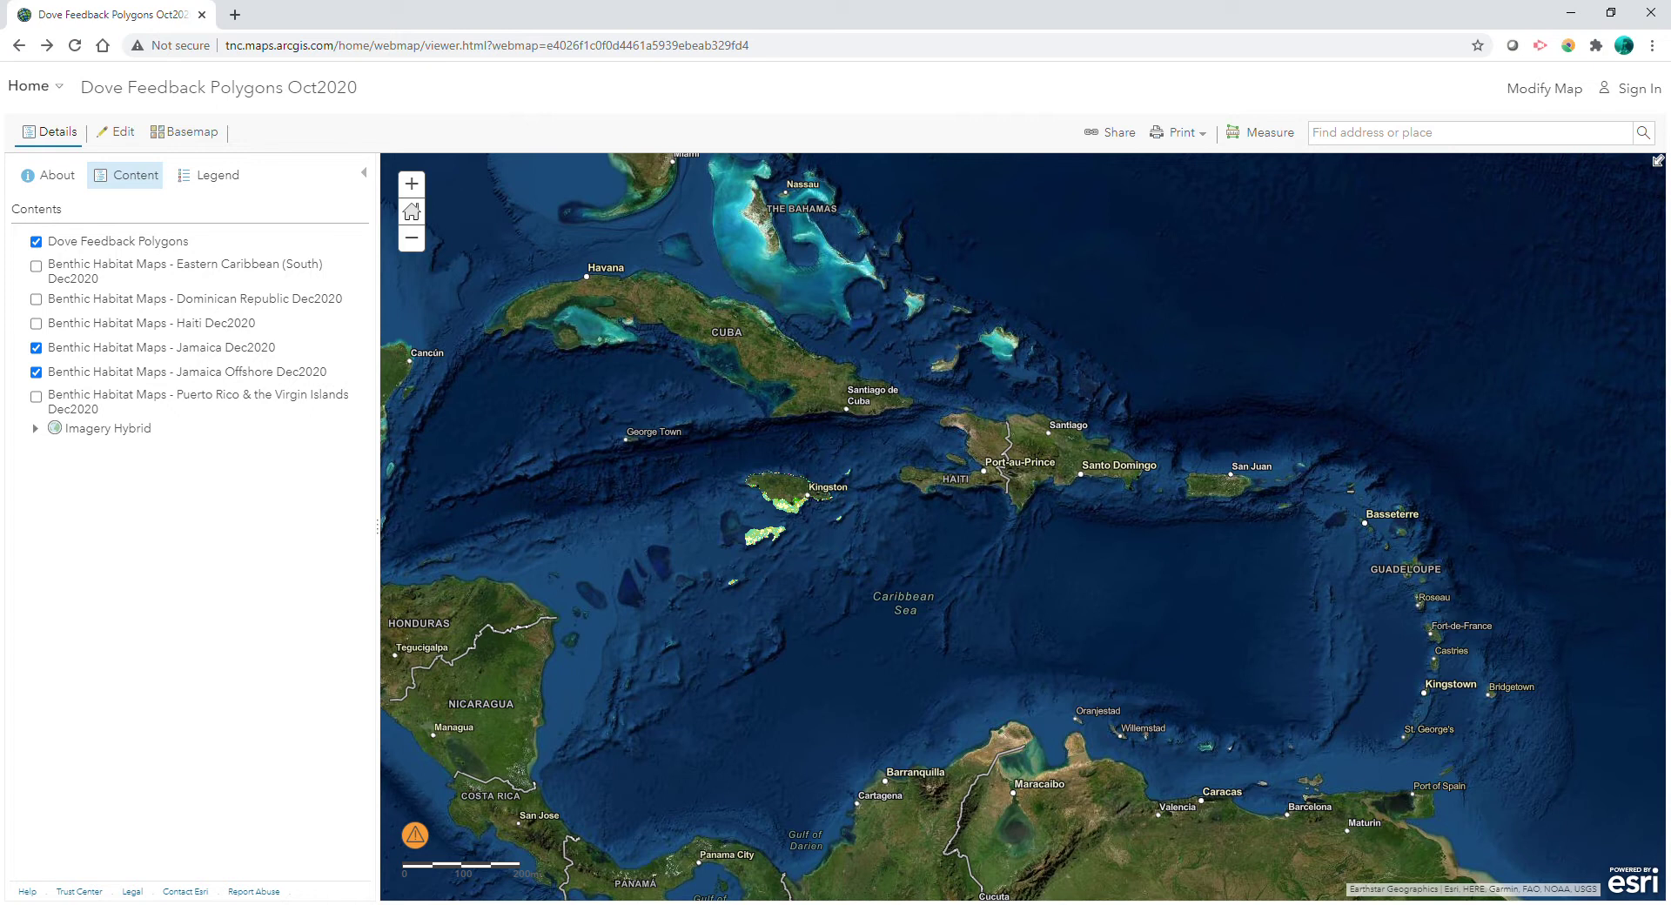
# Zoom the map into Jamaica's south coast near Lionel Town and start adding features.
pyautogui.scroll(5, 800, 487)
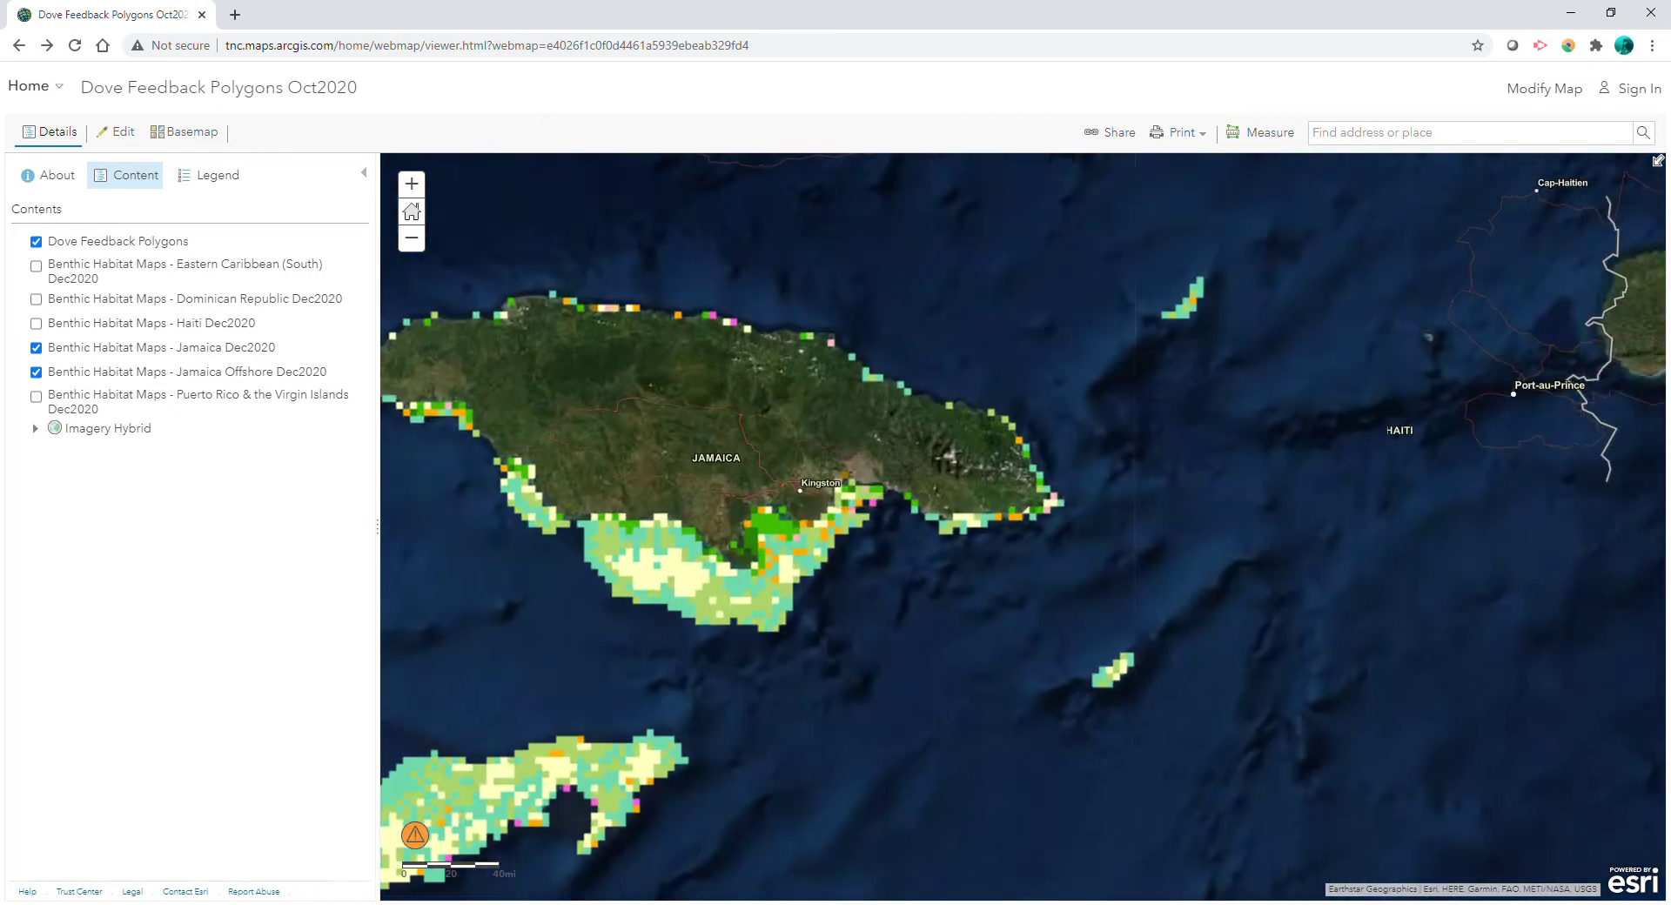
pyautogui.scroll(2, 801, 522)
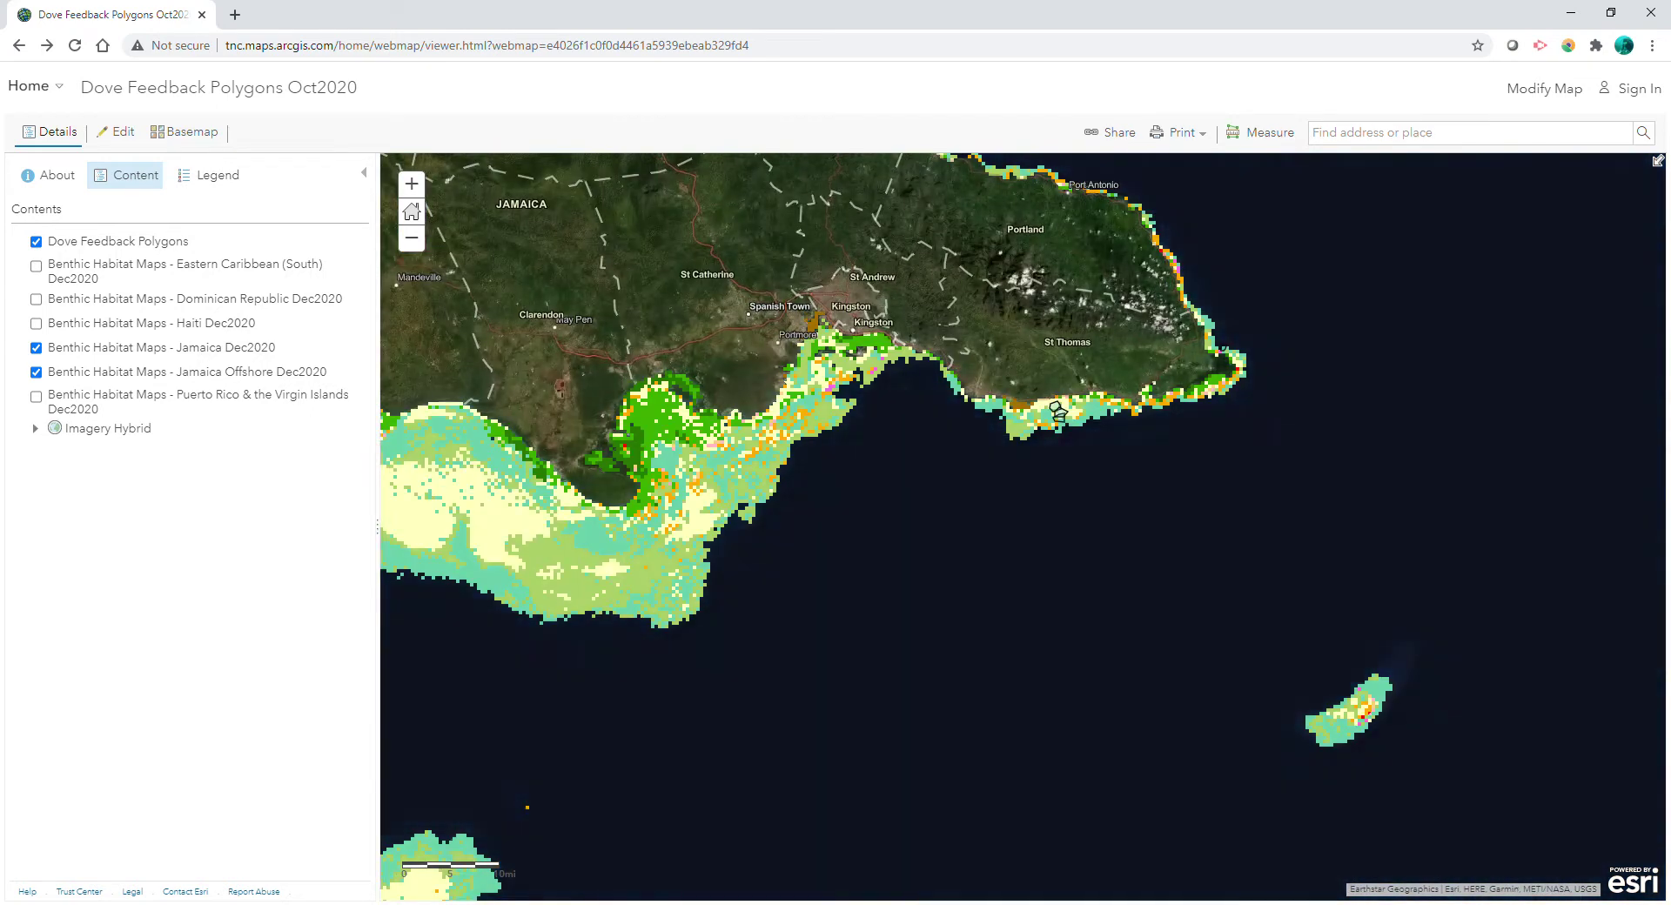
pyautogui.scroll(2, 653, 435)
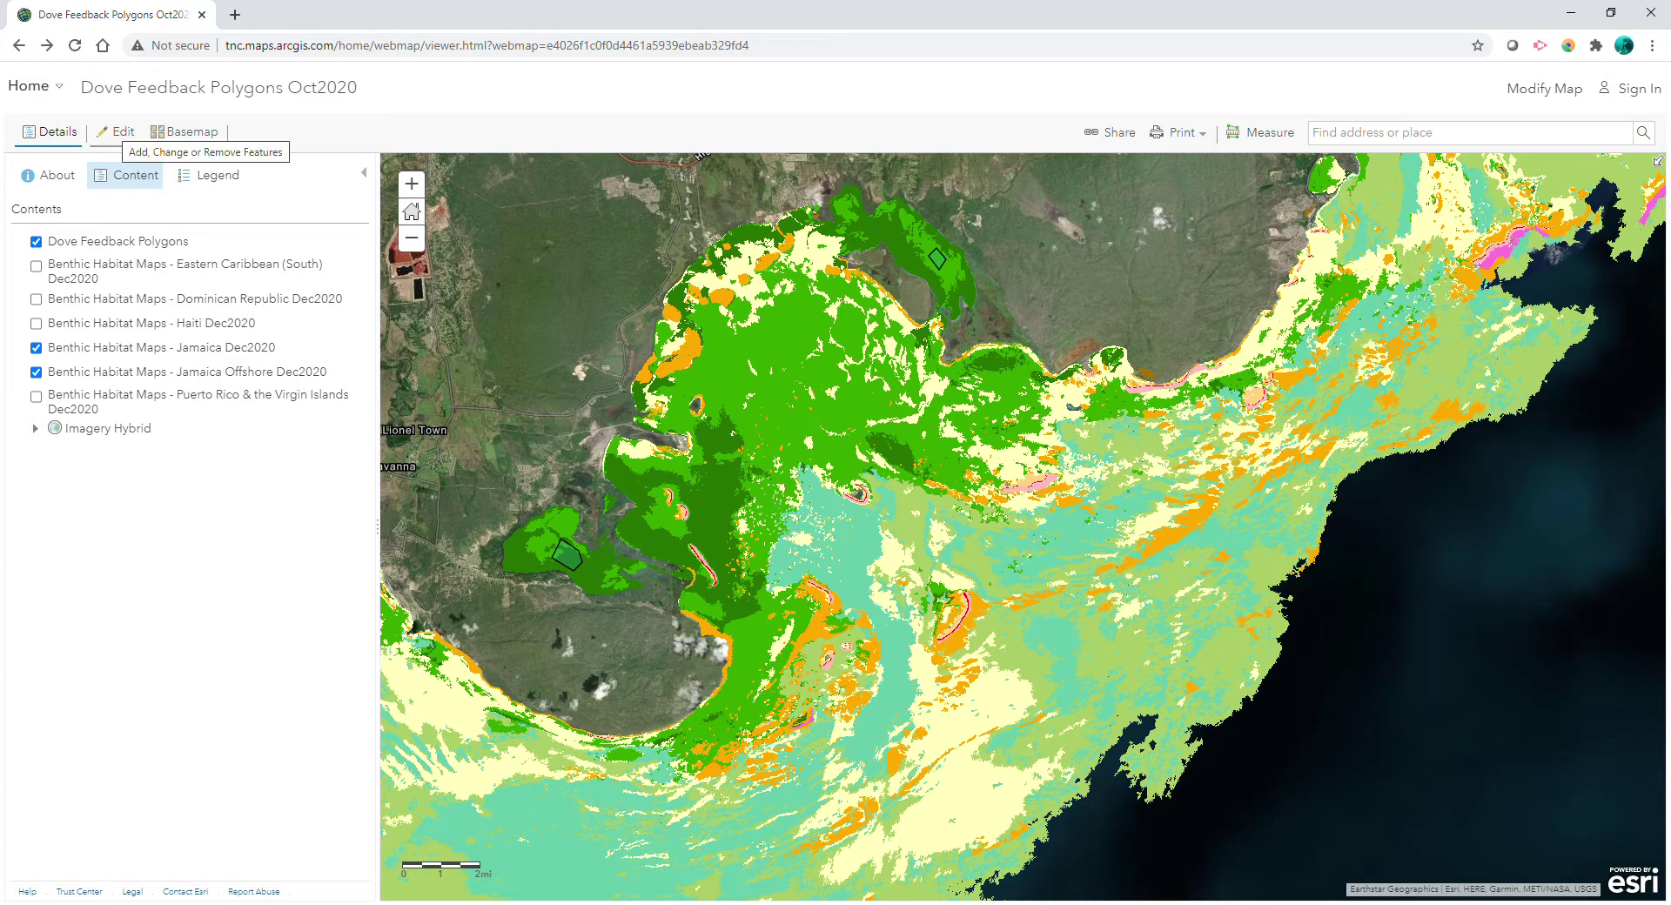
pyautogui.click(118, 132)
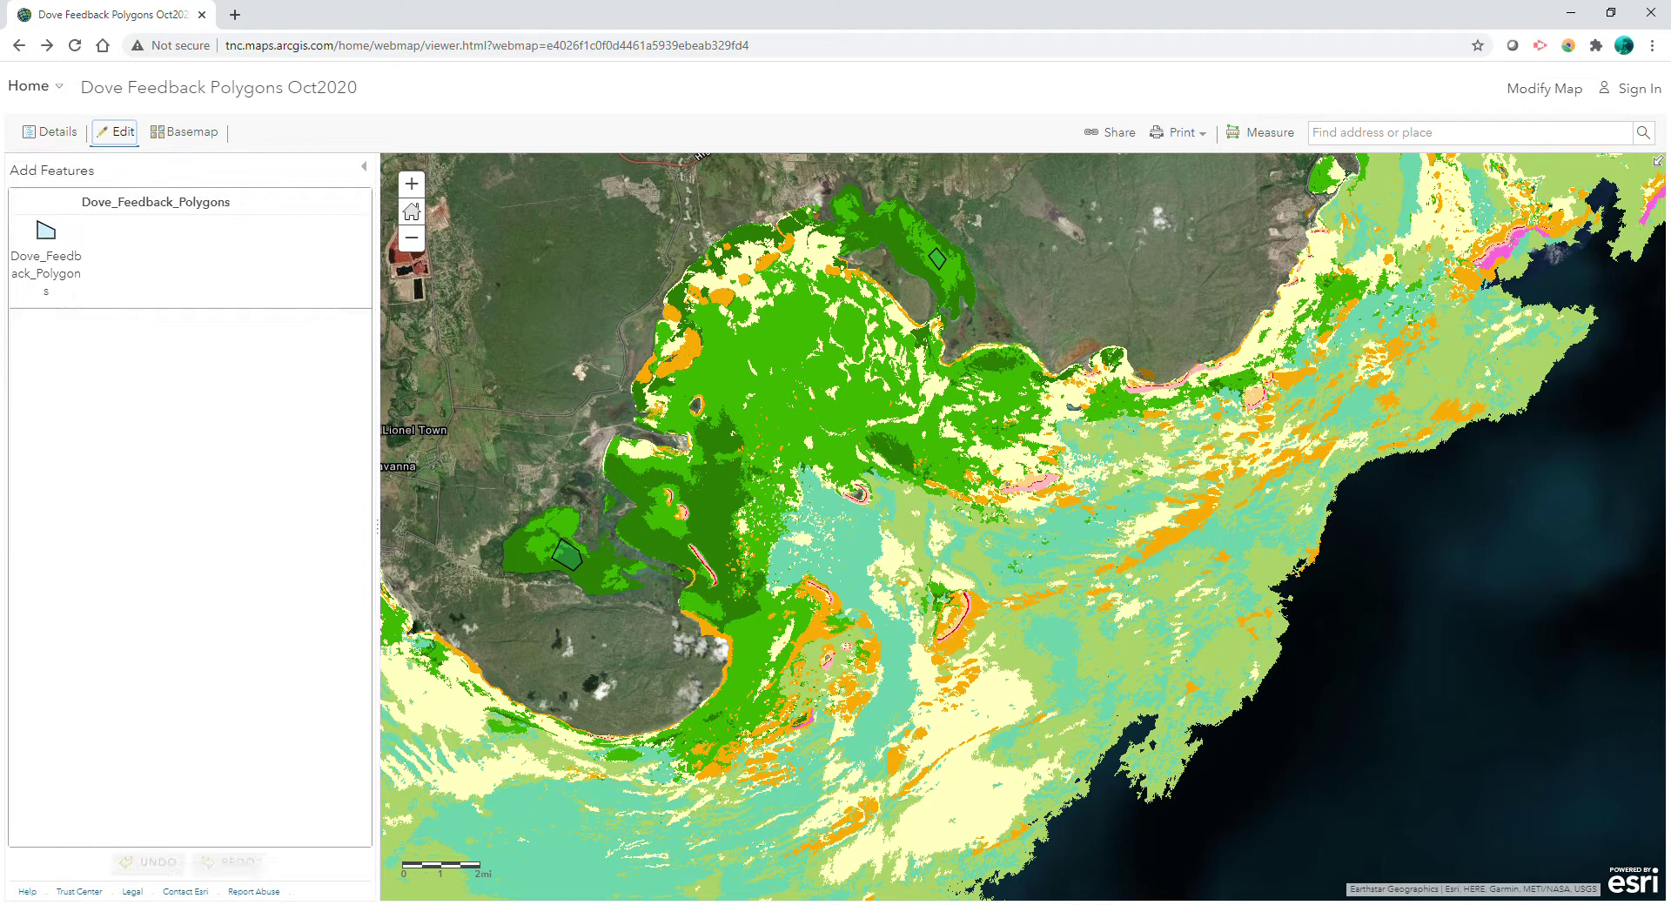
# Draw a five-corner Dove_Feedback_Polygons shape over the habitat patch right of the map centre.
pyautogui.click(46, 259)
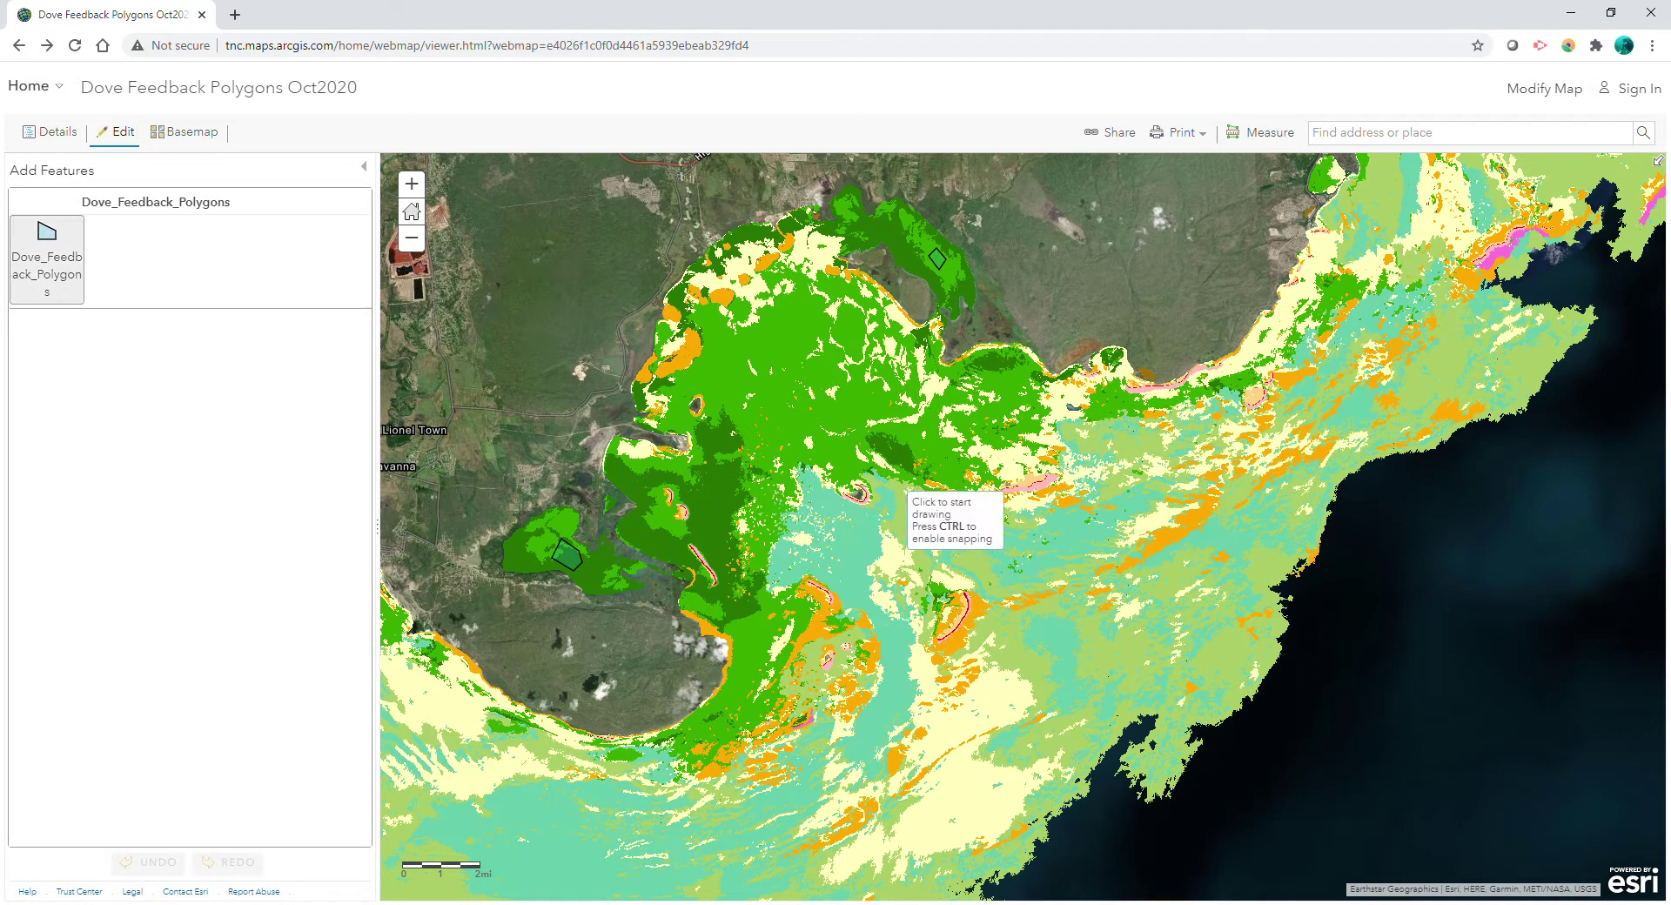
pyautogui.click(945, 461)
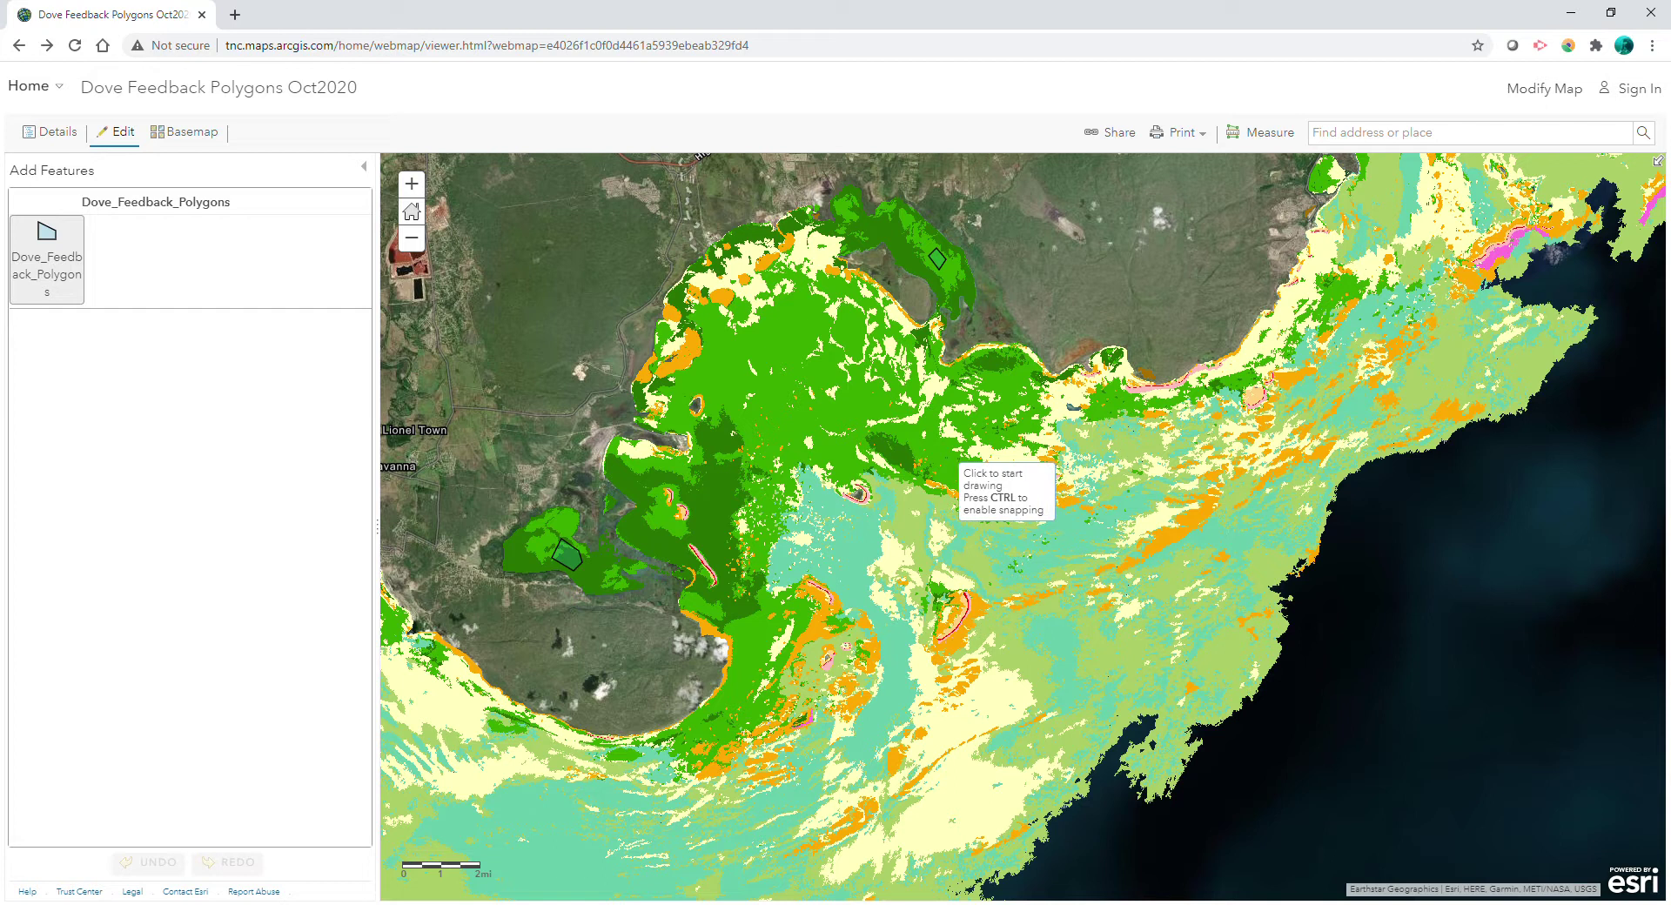
pyautogui.click(987, 444)
pyautogui.click(1052, 479)
pyautogui.click(1035, 498)
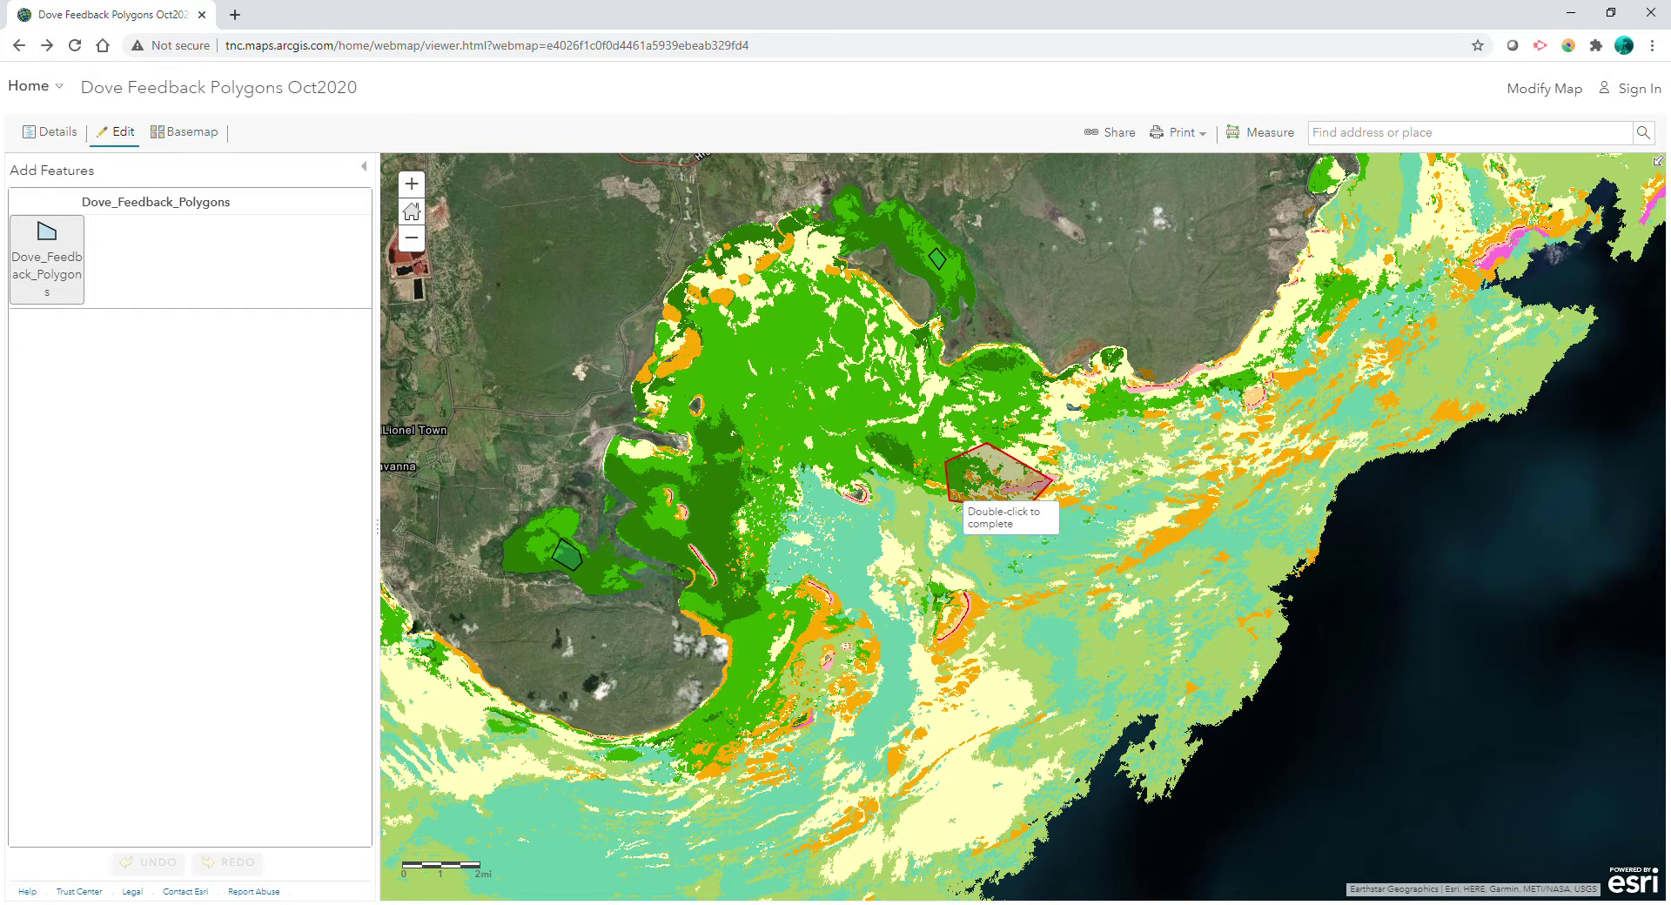
pyautogui.doubleClick(953, 498)
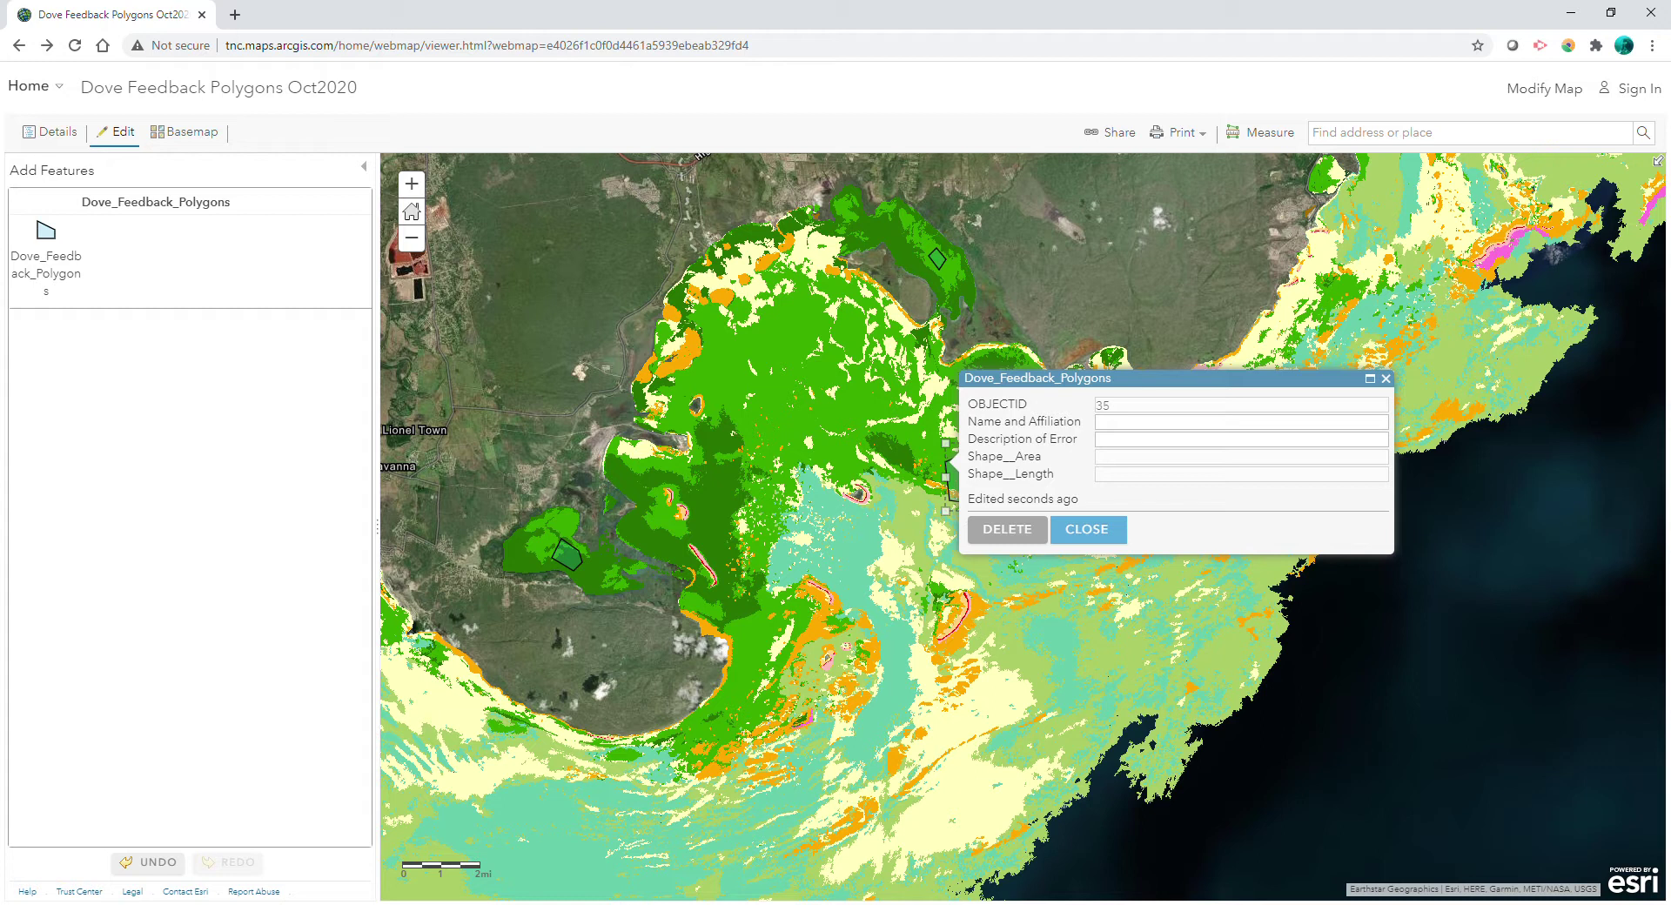
# Enter the submitter's name and affiliation and the error note 'This is marked as coral, but should be seagrass'.
pyautogui.click(1241, 421)
pyautogui.write('Valerie ')
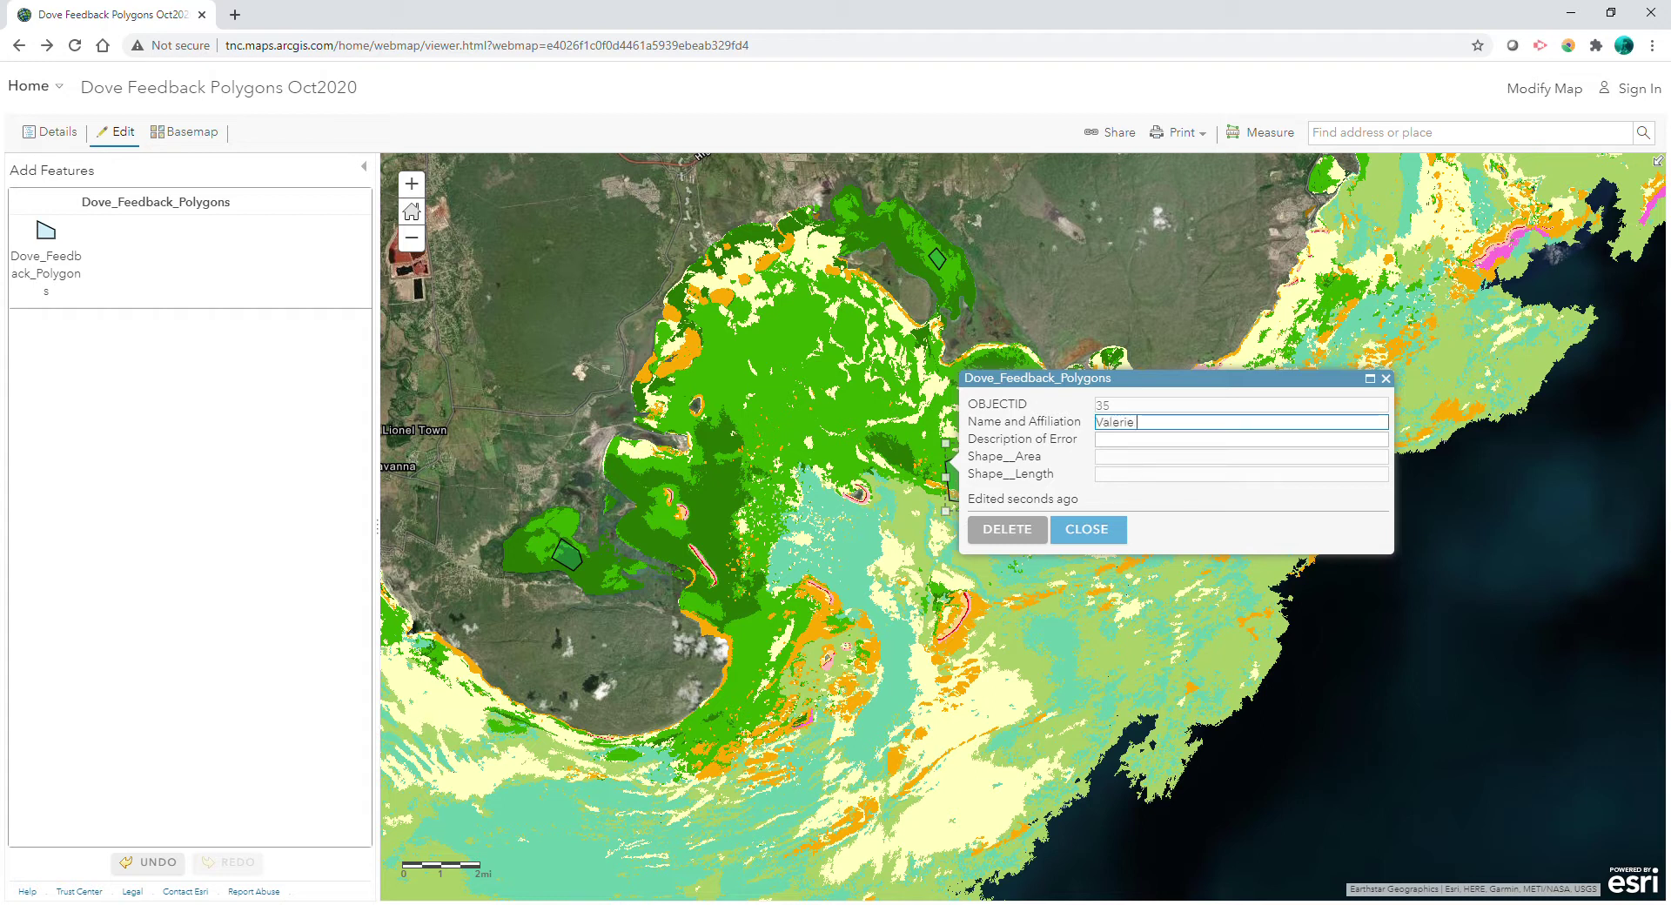
pyautogui.write('McNulty, The Nature Conservancy')
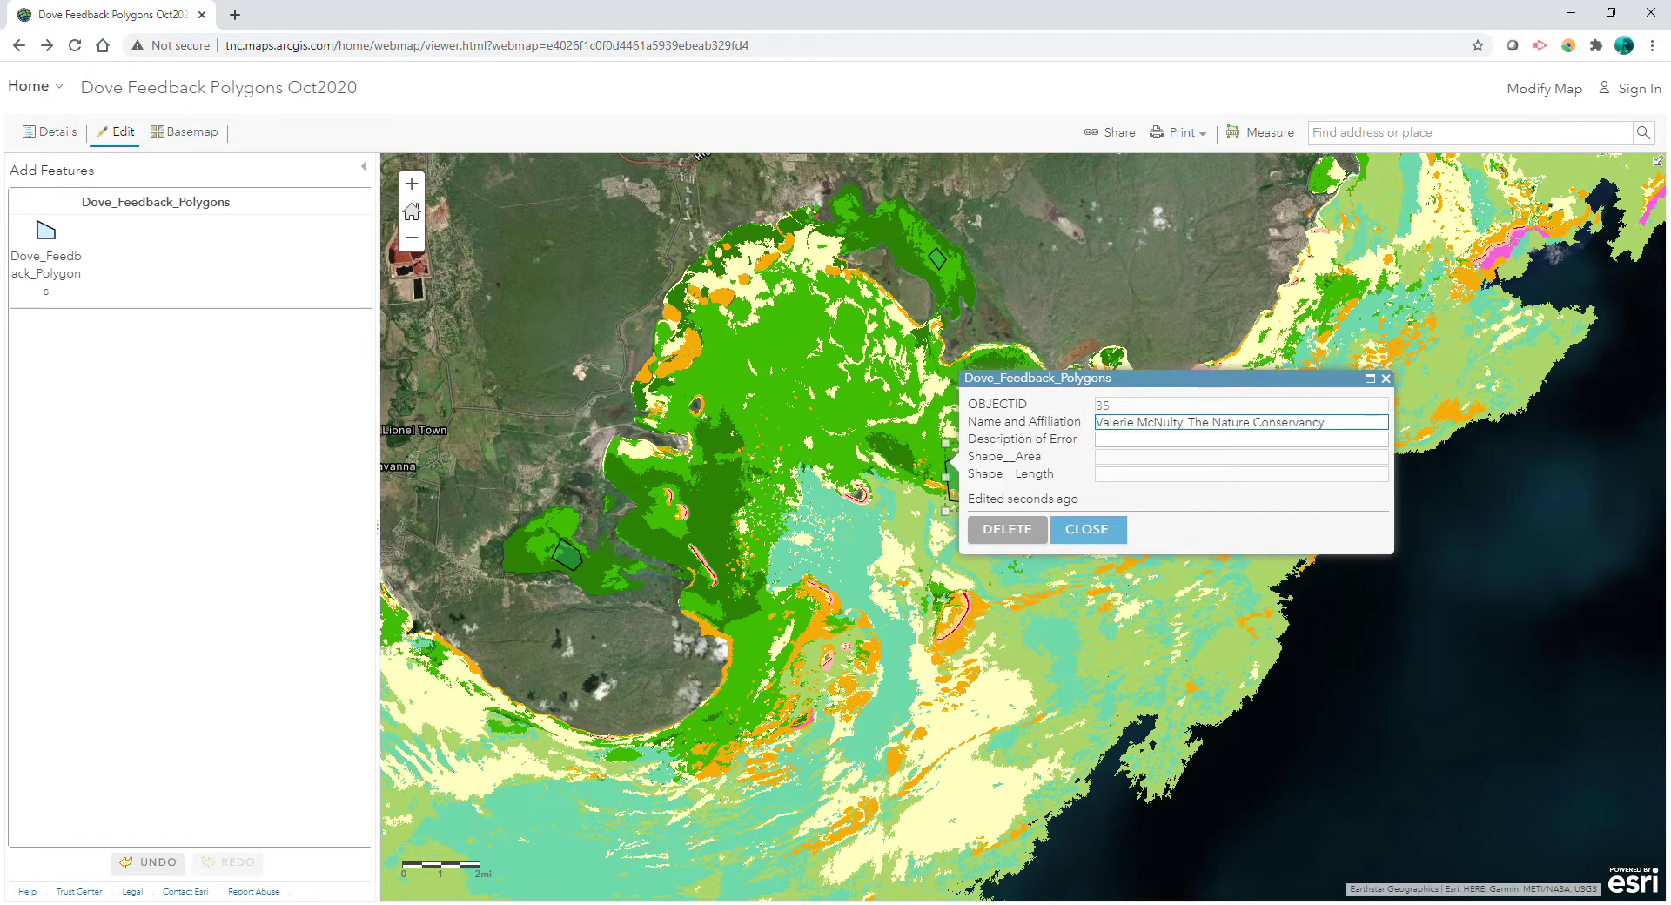
pyautogui.press('Tab')
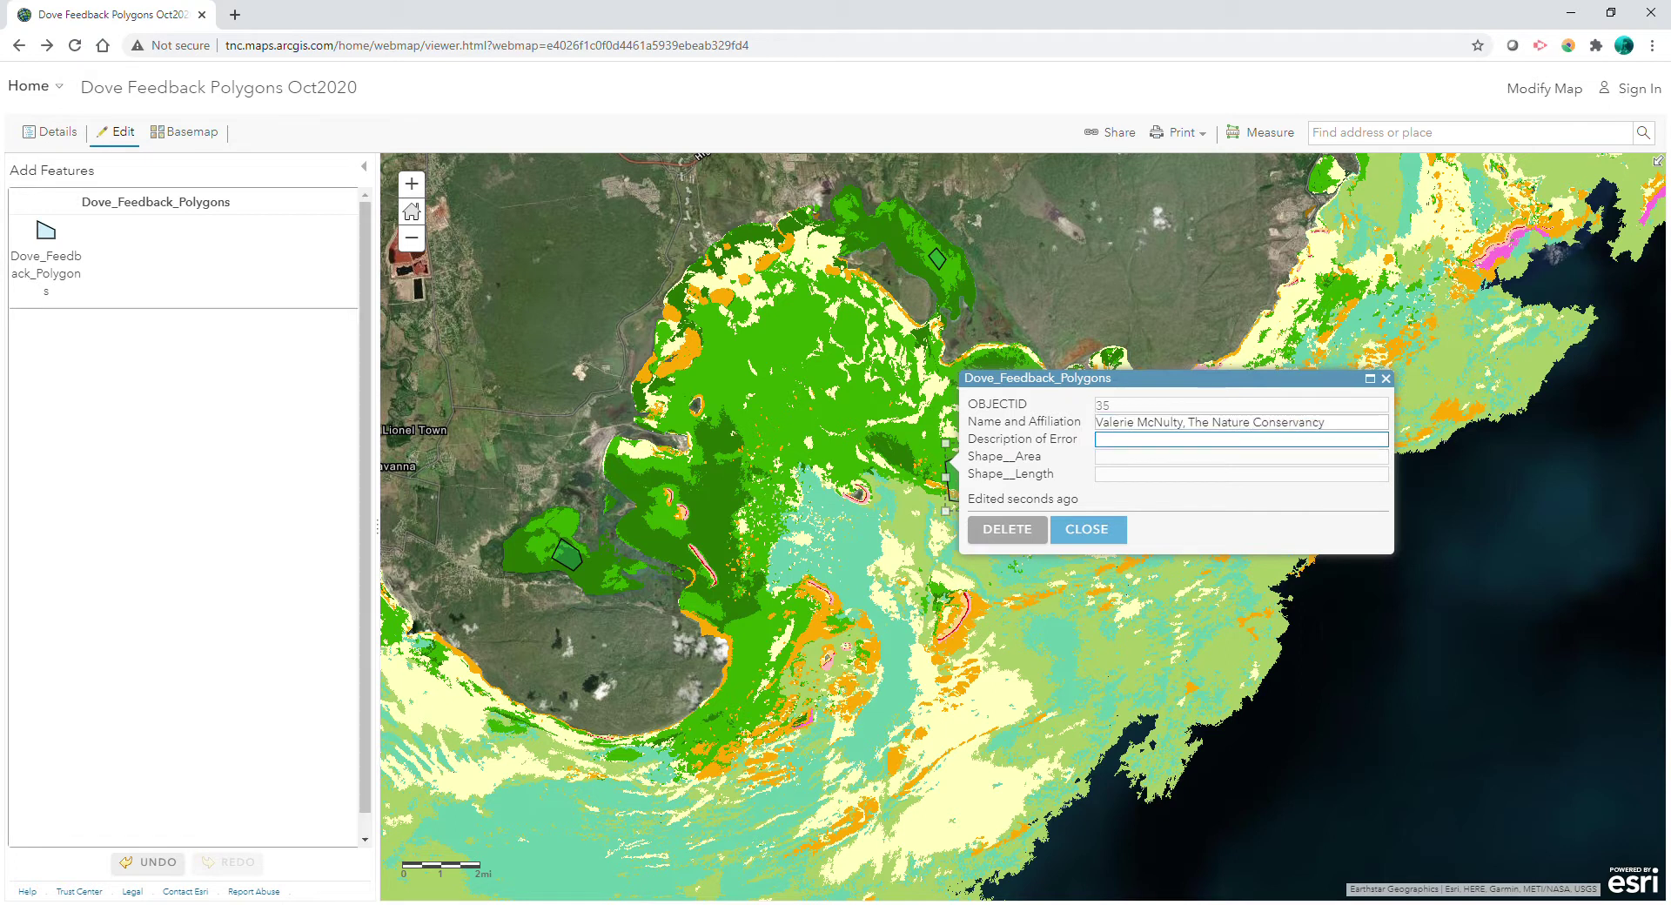
pyautogui.write('This is marked a')
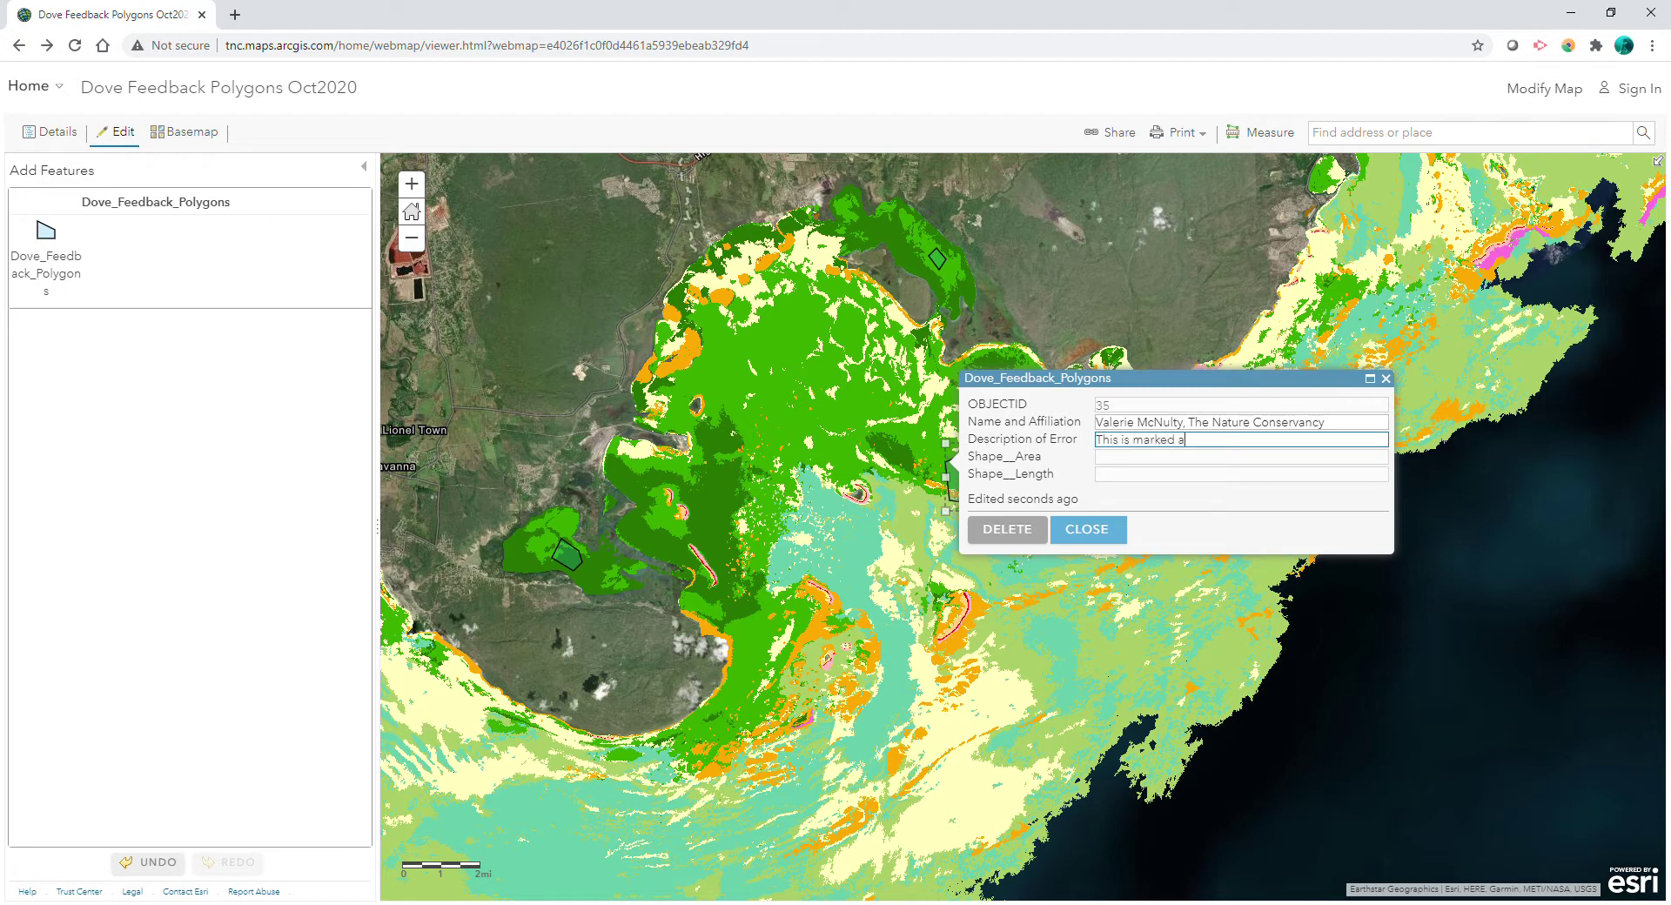
pyautogui.write('s coral, but should be seagrass')
pyautogui.click(1087, 529)
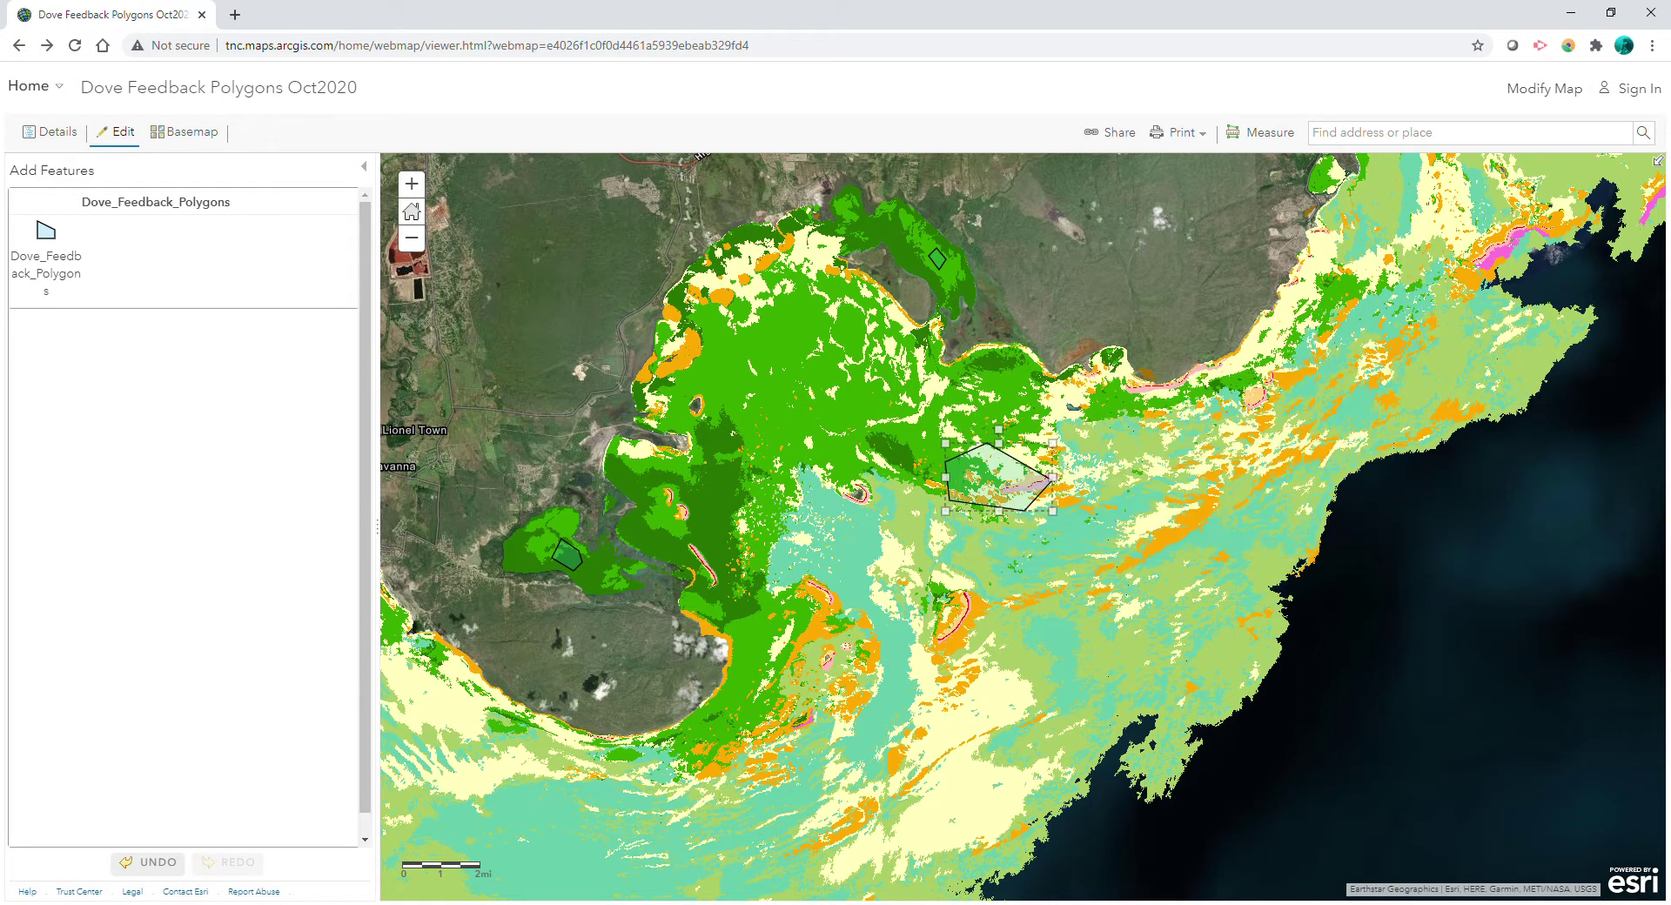
# Cancel a false-start sketch, then complete a second Dove_Feedback_Polygons shape below-left of centre.
pyautogui.click(46, 257)
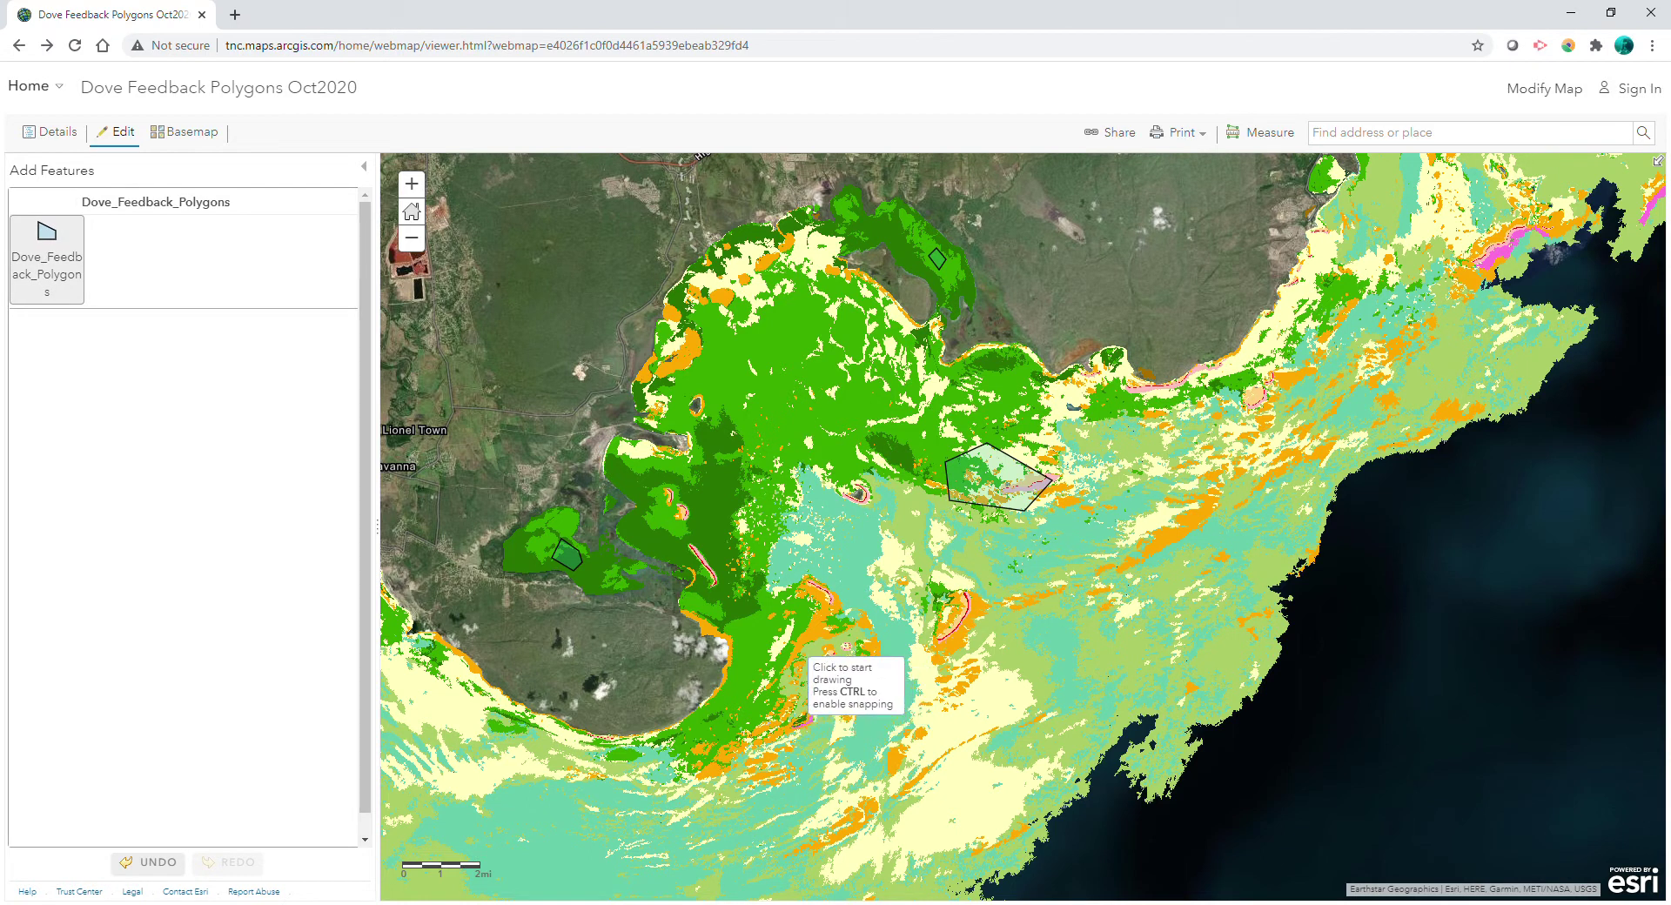
pyautogui.click(802, 621)
pyautogui.click(856, 632)
pyautogui.press('Escape')
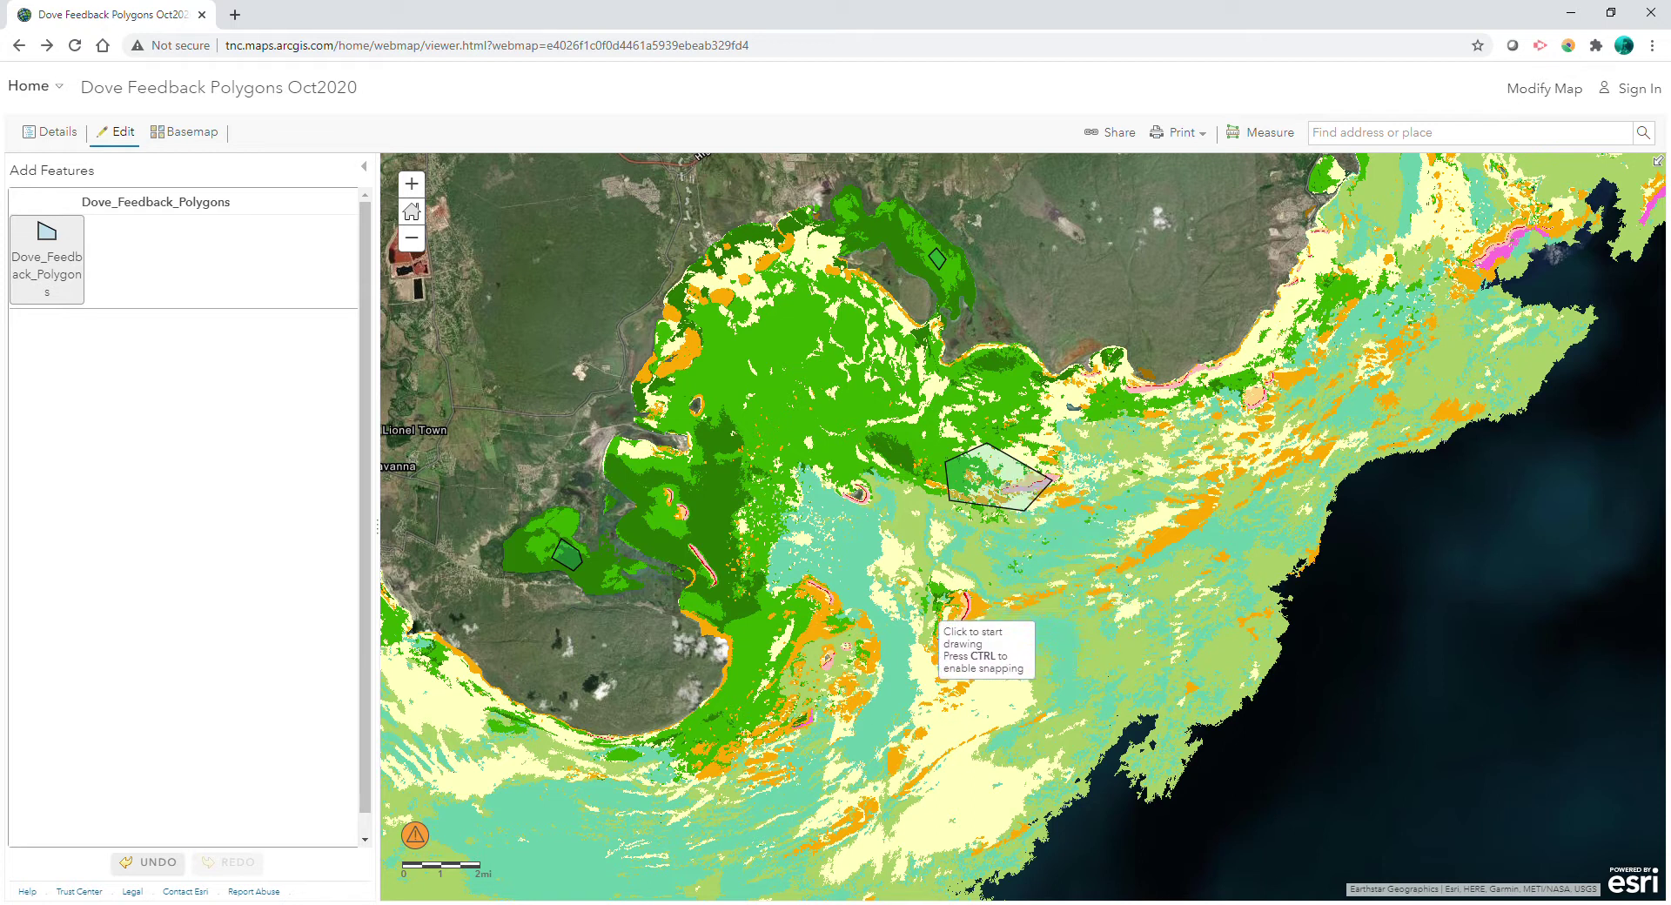
pyautogui.doubleClick(907, 612)
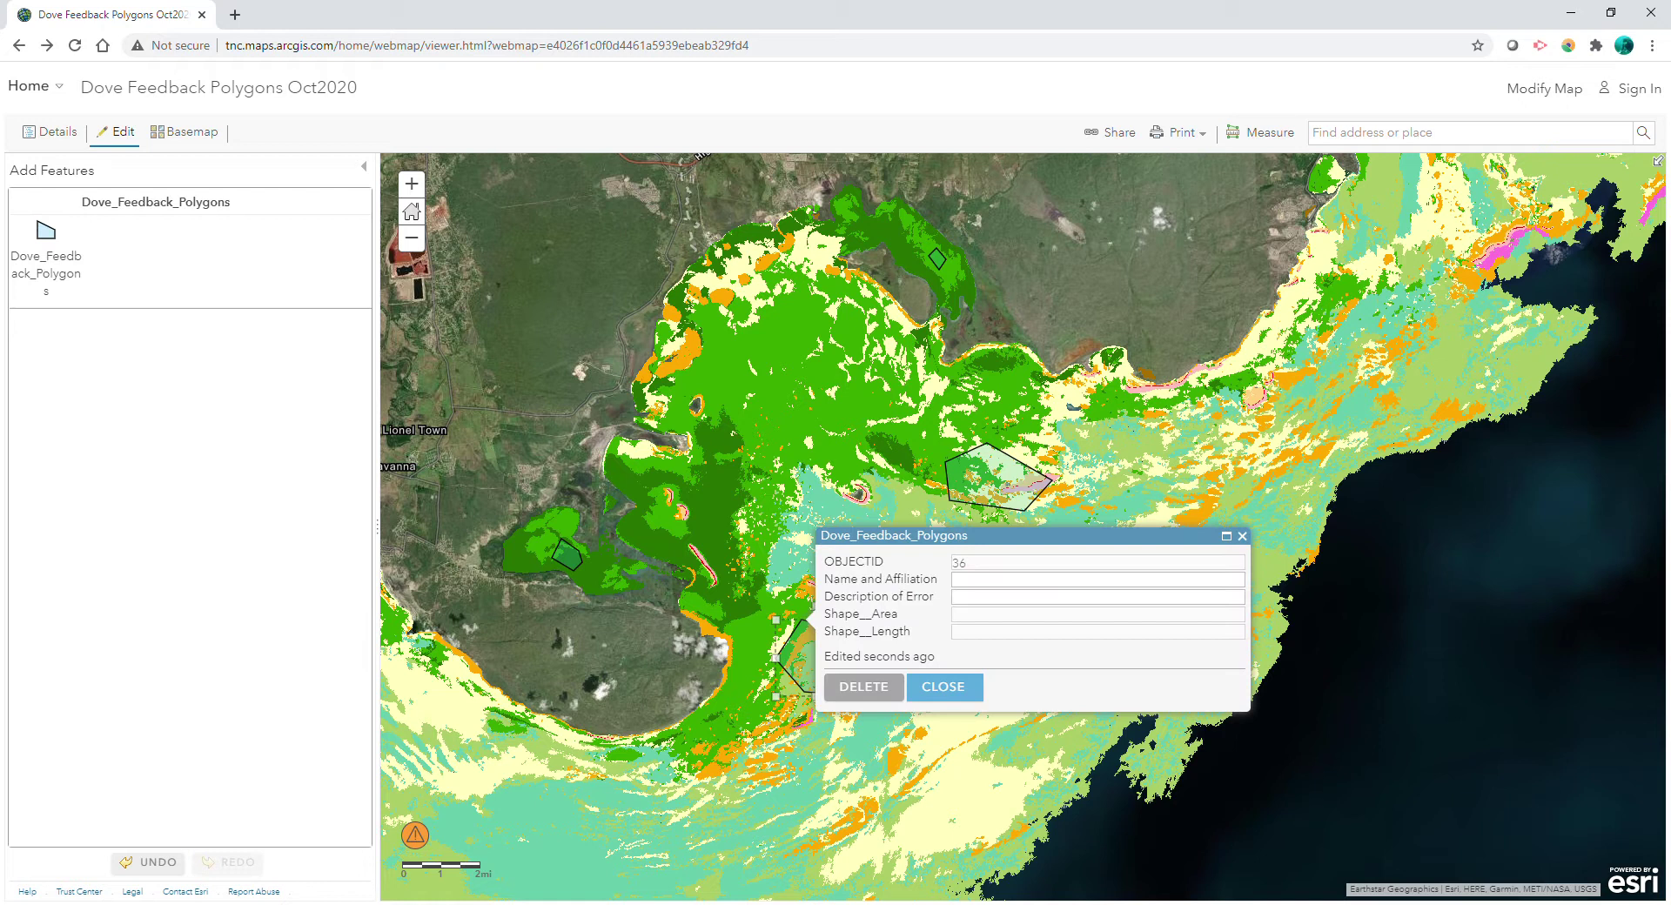
# Fill in the submitter's name and the error description 'Should be coral', then close the form.
pyautogui.click(1098, 579)
pyautogui.write('V')
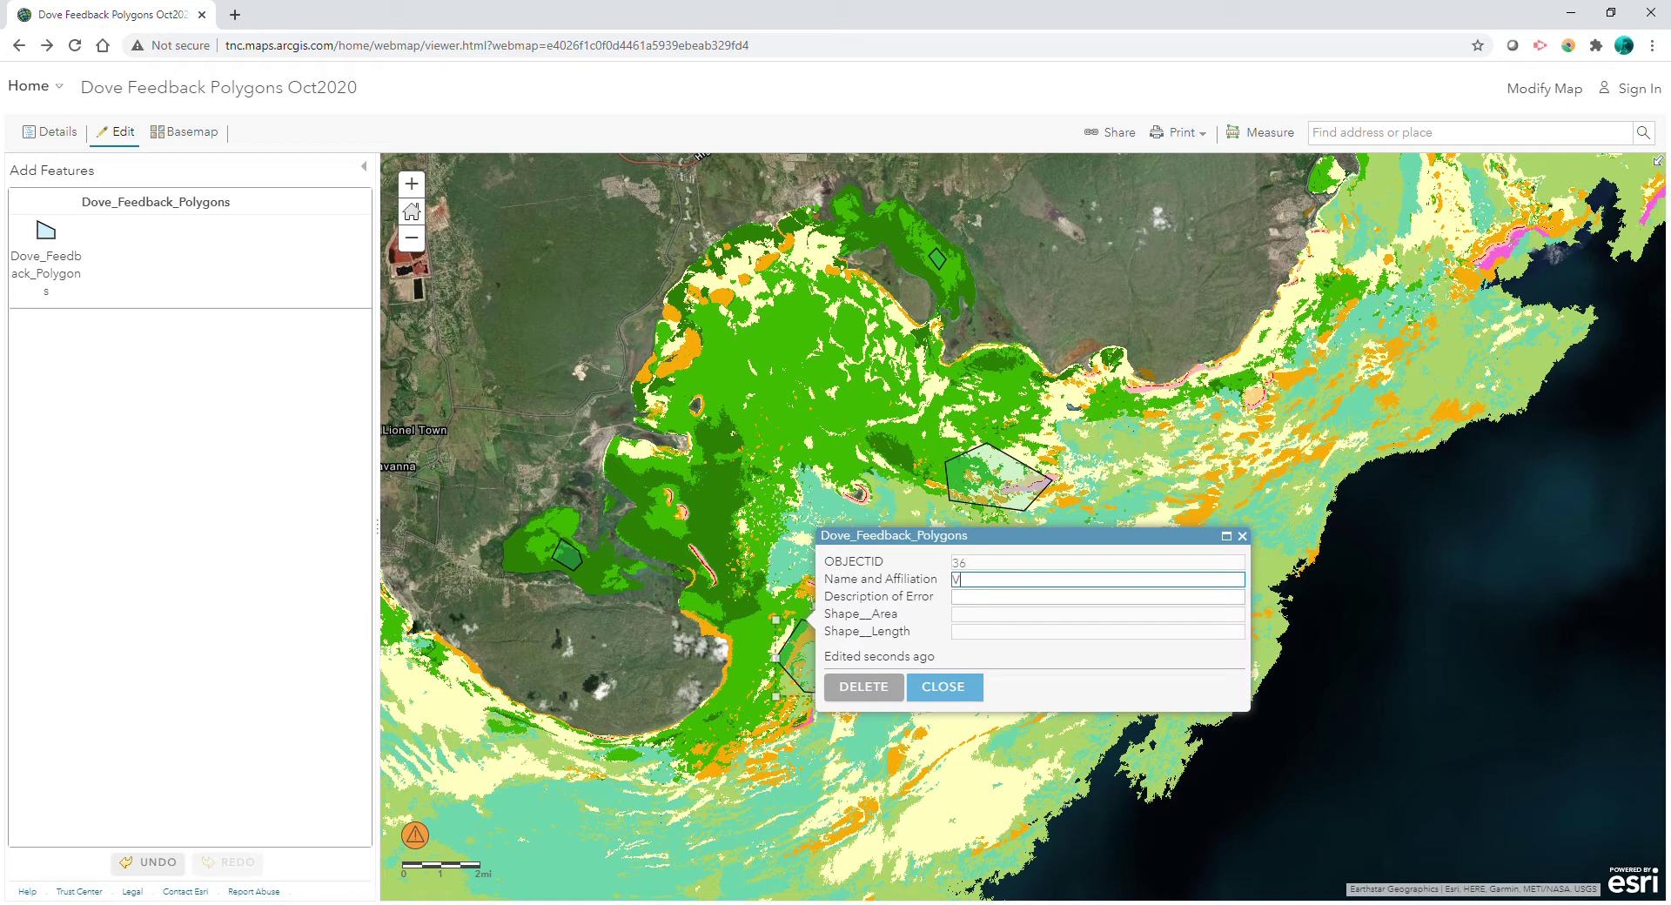
pyautogui.write('alerie McNulty')
pyautogui.press('Tab')
pyautogui.write('T')
pyautogui.press('BackSpace')
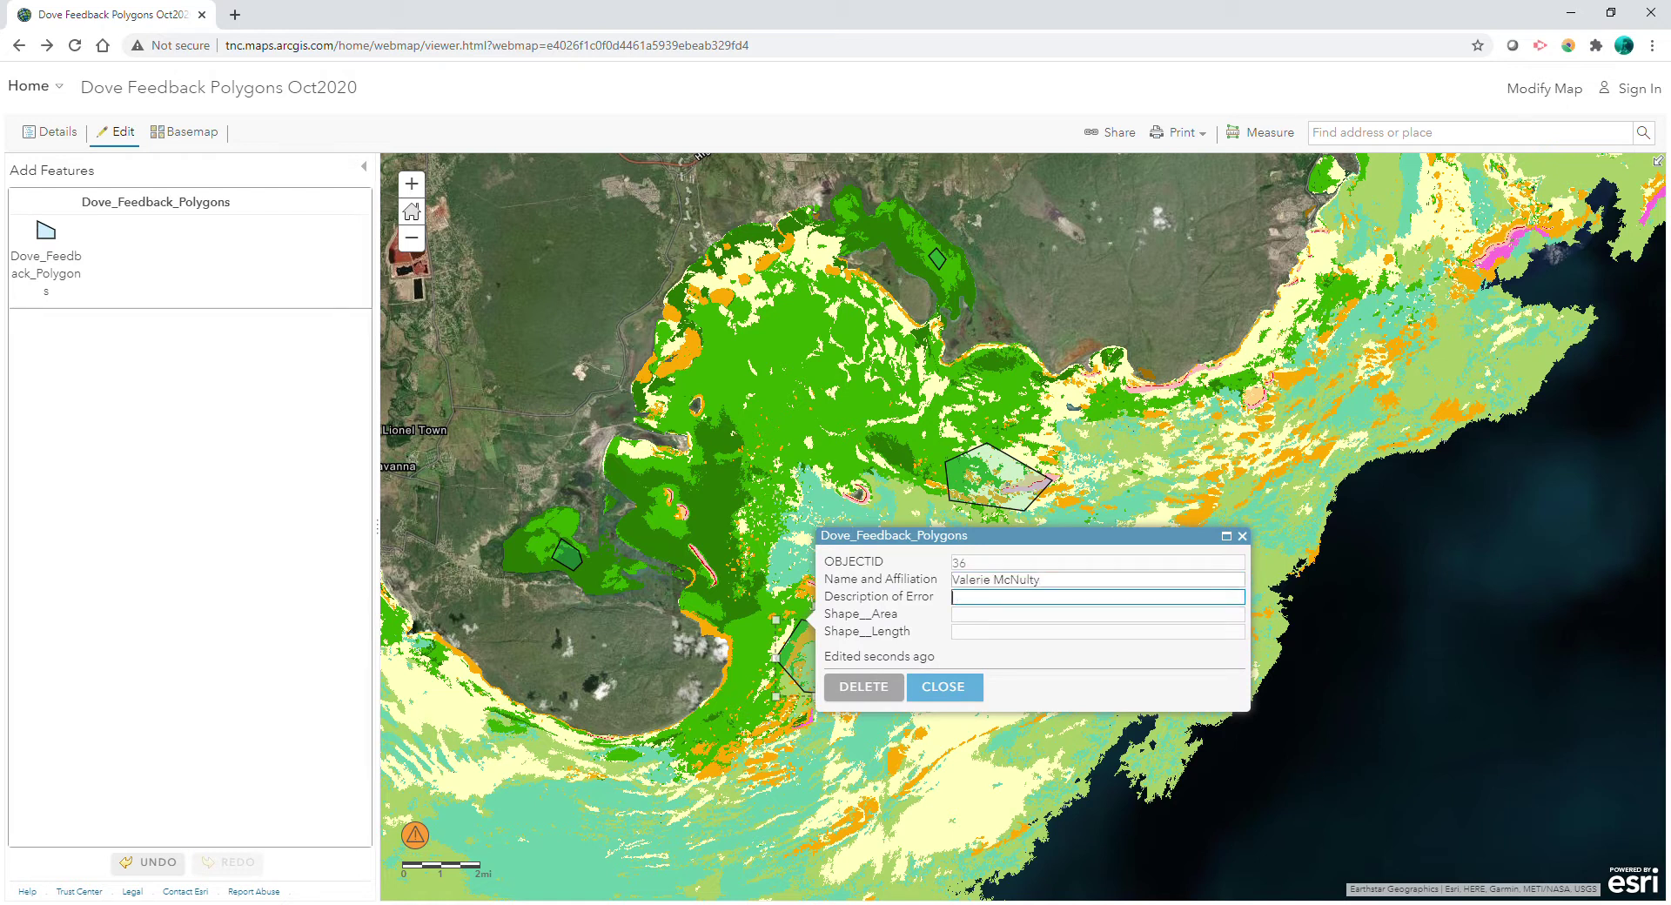
pyautogui.write('Should be coral')
pyautogui.click(943, 687)
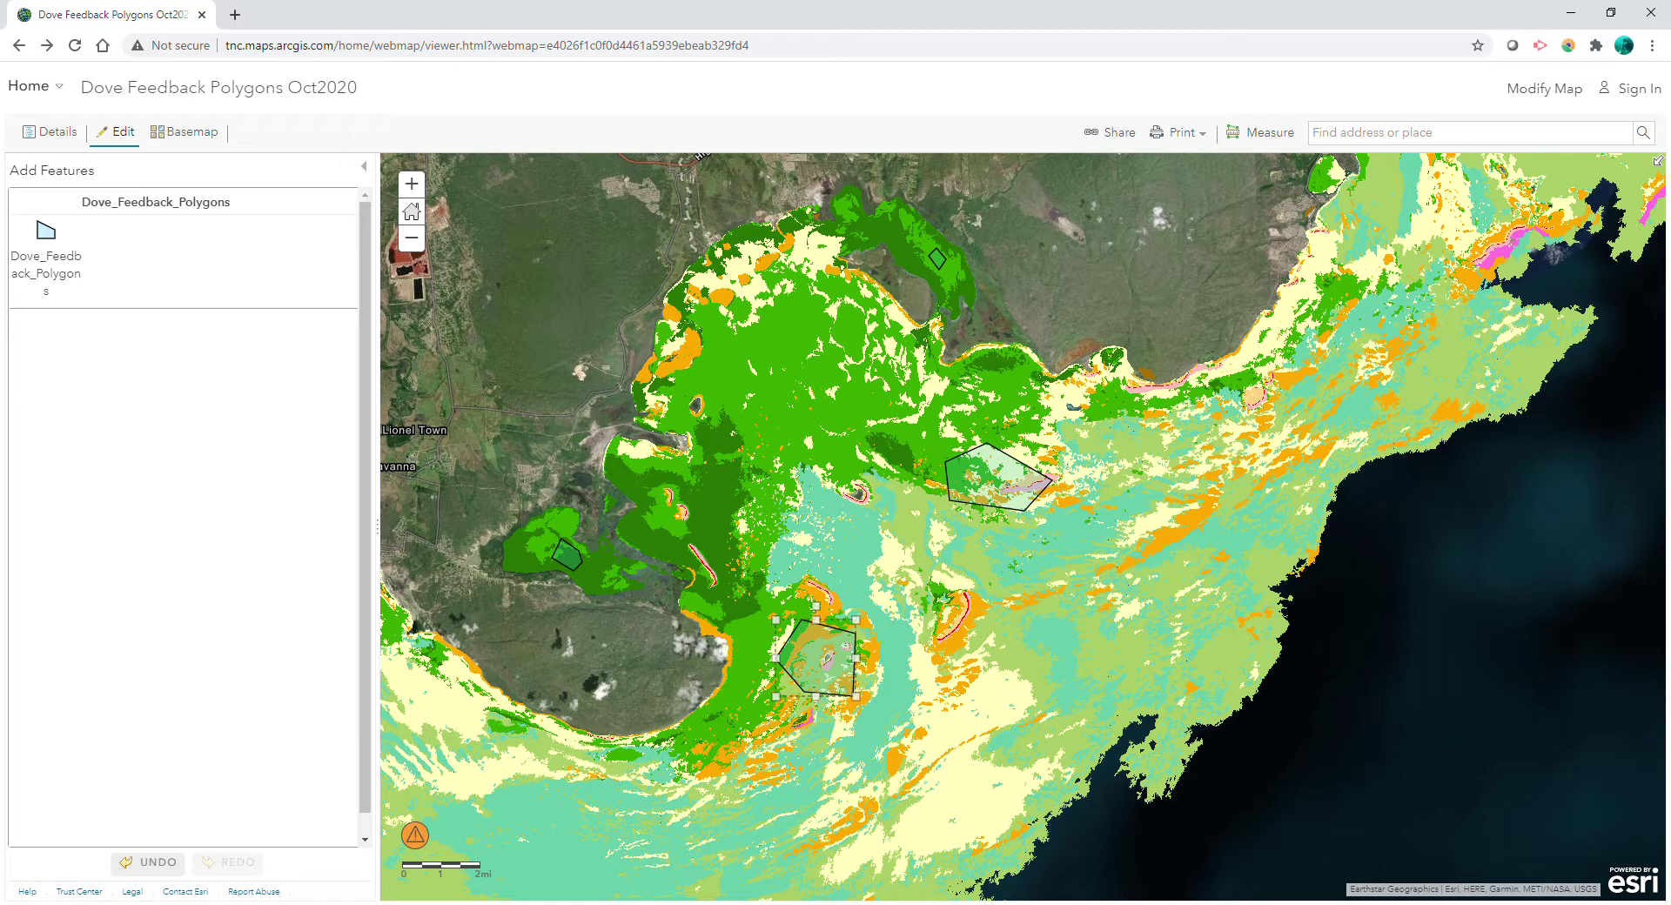
# Select the first polygon to review its 'This is marked as coral, but should be seagrass' attributes.
pyautogui.click(993, 474)
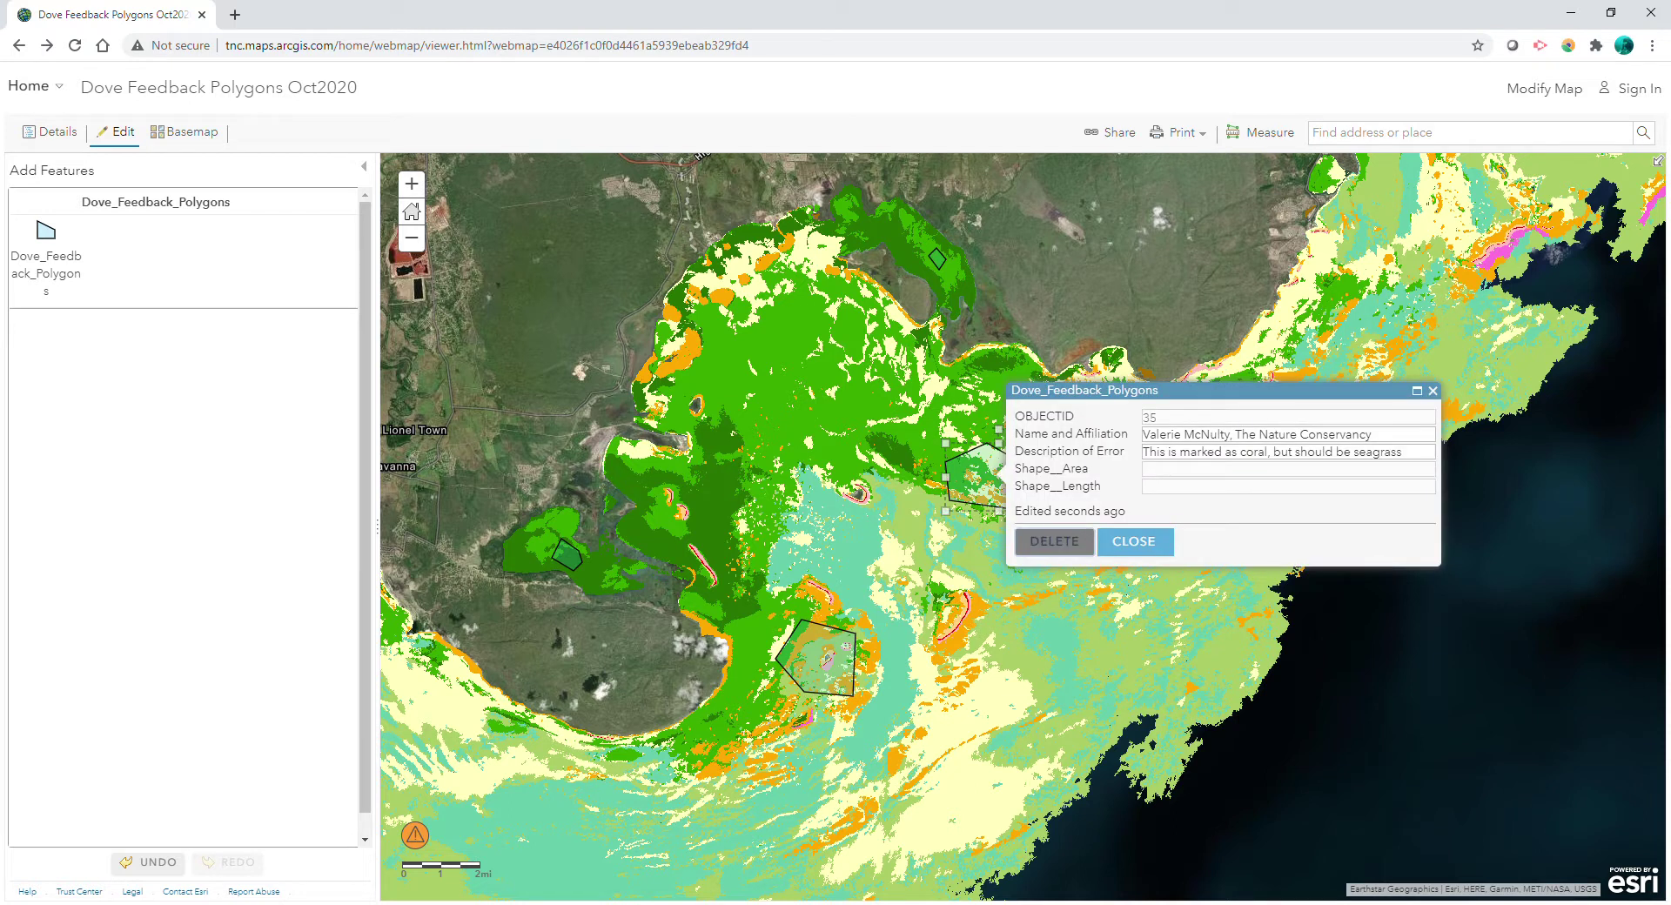